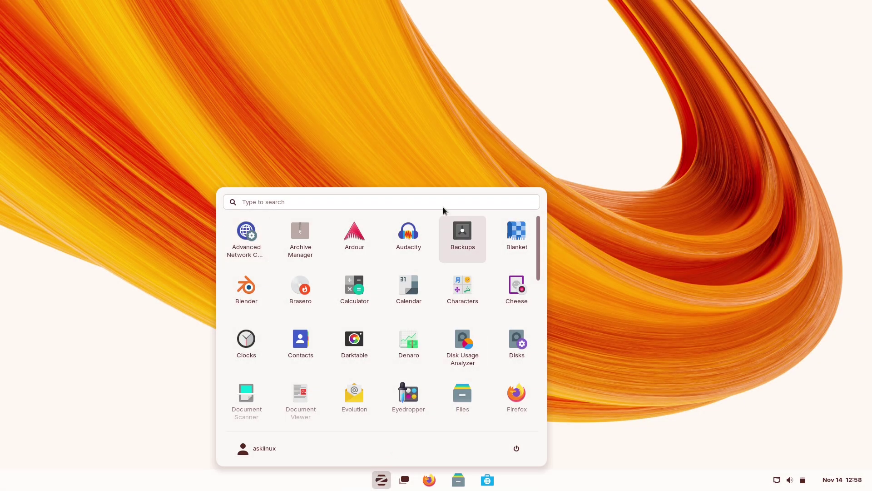
Step: Launch Settings by searching 'set' in the menu, and maximize its window
type("set")
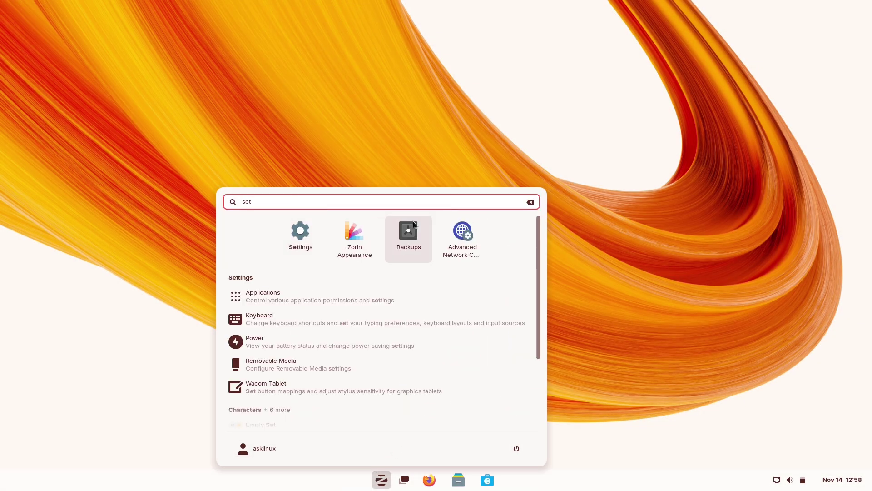
left_click(304, 243)
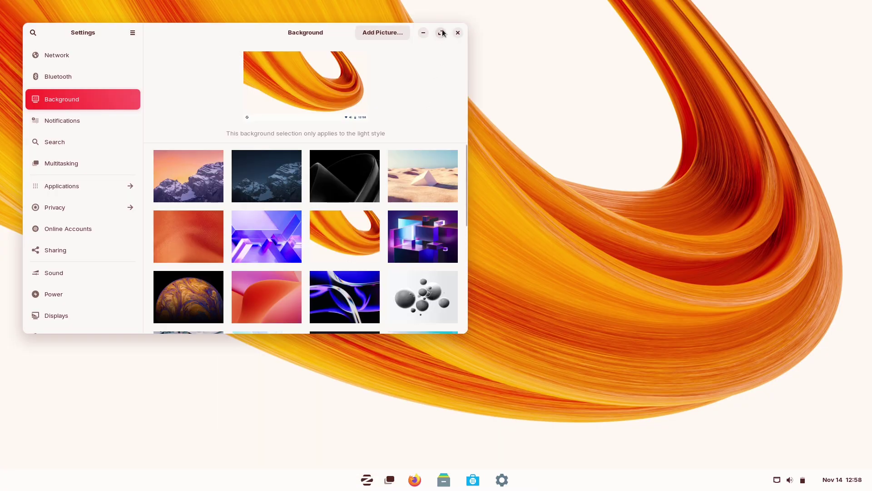
left_click(441, 33)
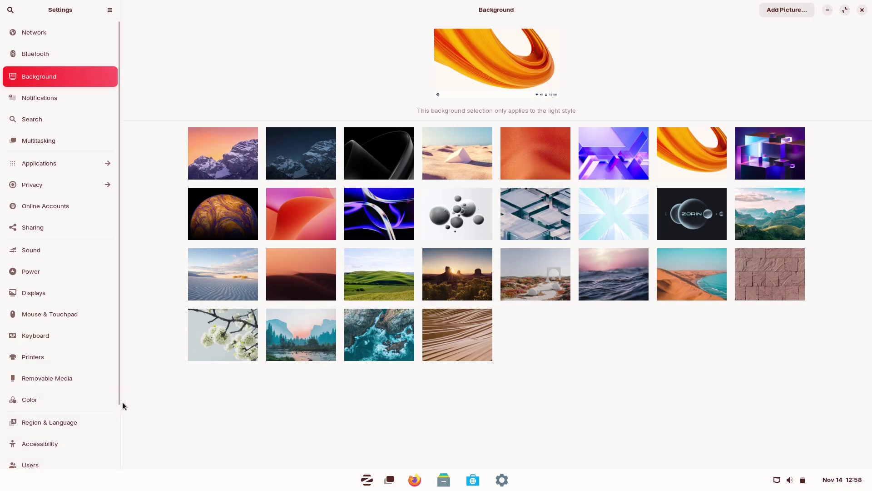
Step: Show the About page, select the OS name 'Zorin OS 17.3 Pro', then restore the window
left_click_drag(119, 400, 120, 477)
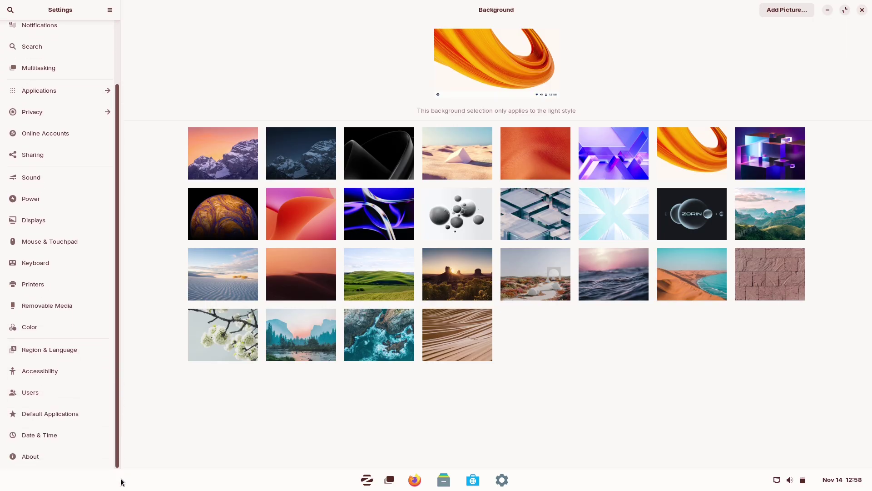
left_click(100, 454)
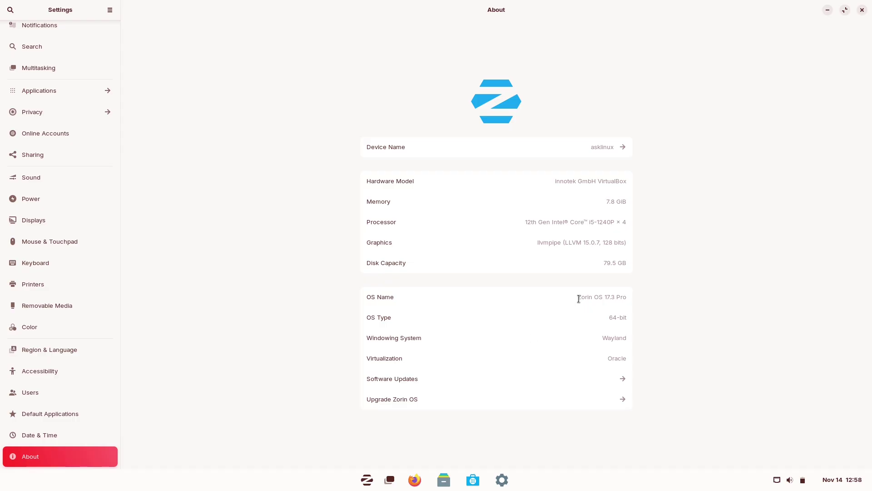
left_click_drag(579, 298, 644, 297)
left_click_drag(821, 14, 606, 116)
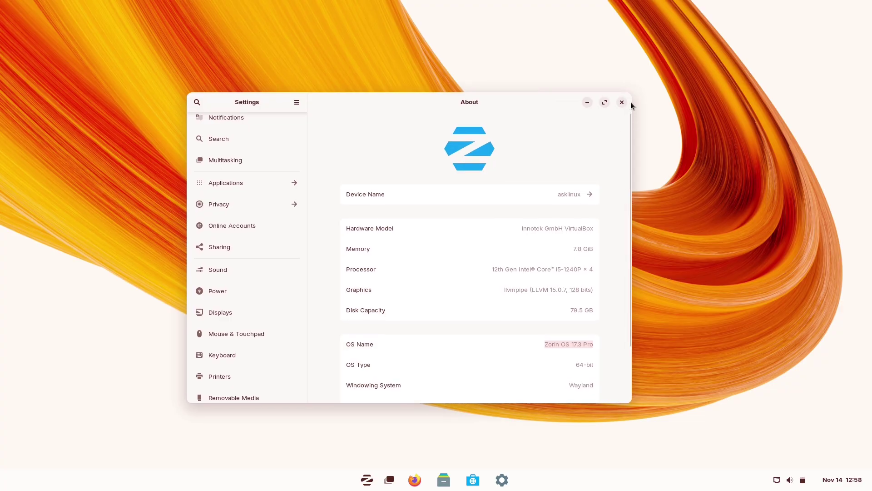
Step: Close Settings and glance at the quick settings and calendar panels
left_click(622, 102)
left_click(789, 479)
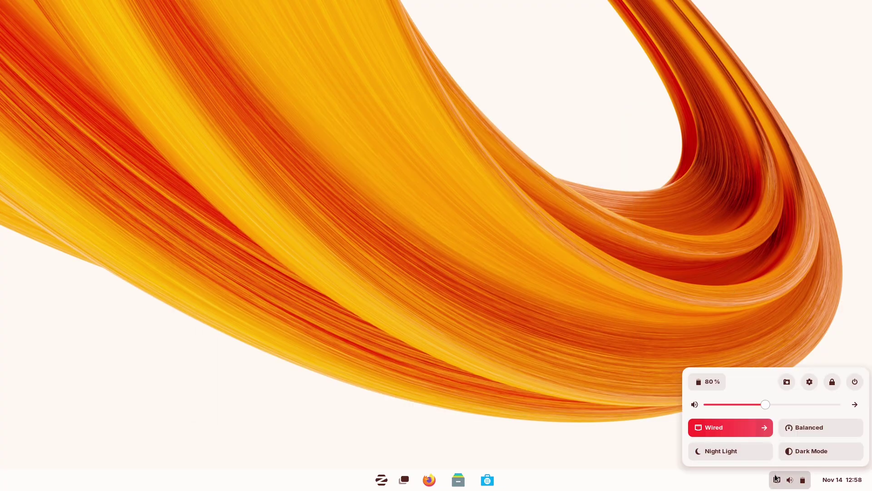
left_click(840, 478)
left_click(778, 479)
left_click(487, 445)
Step: Launch Zorin Appearance by searching 'app' in the menu, and centre its window
left_click(382, 480)
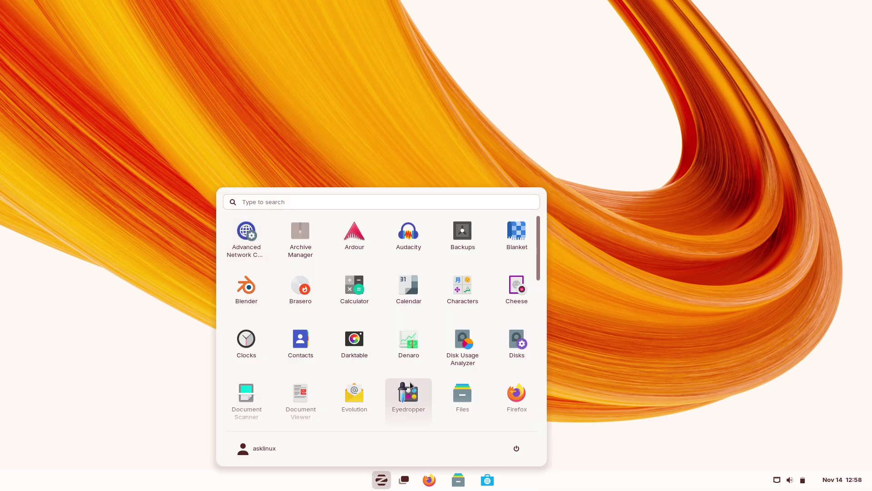
left_click(504, 204)
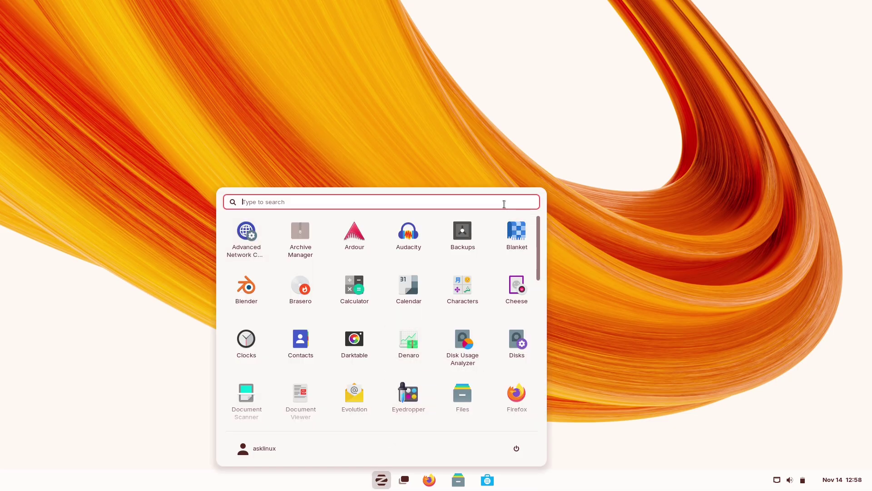
type("app")
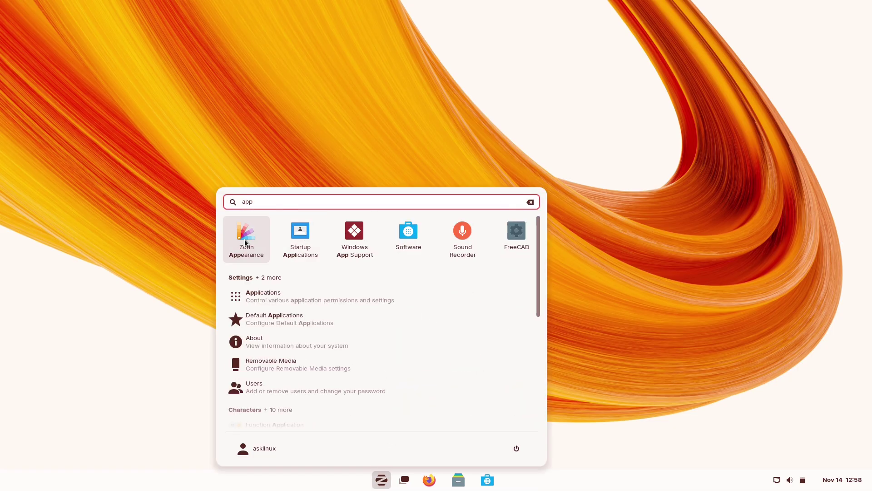
left_click(233, 244)
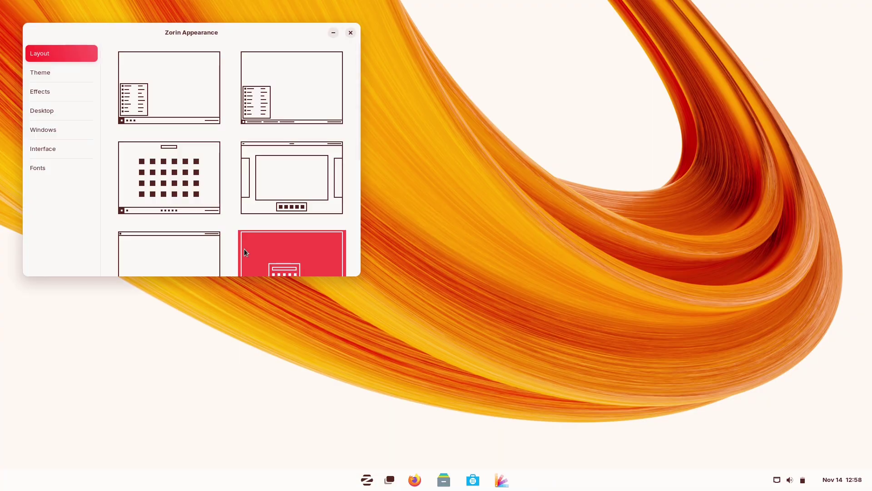
left_click_drag(286, 36, 487, 91)
Step: Apply the first and then the second desktop layout, previewing the start menu each time
left_click(410, 154)
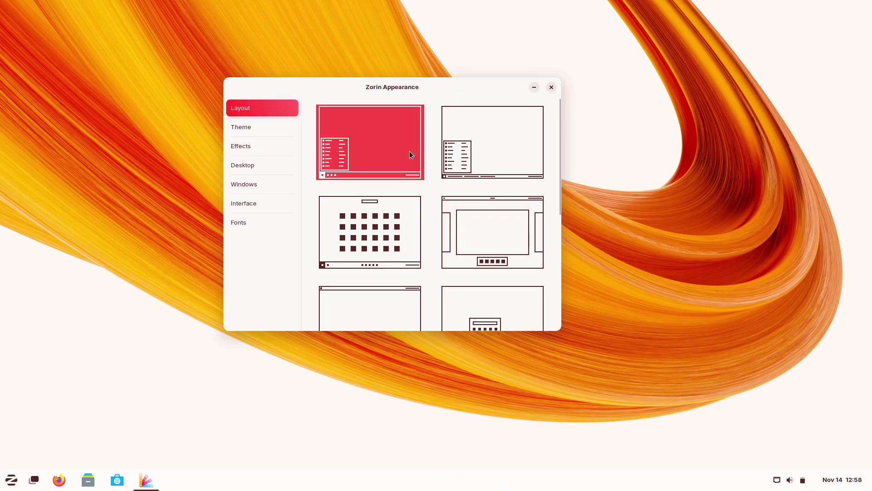
left_click(11, 481)
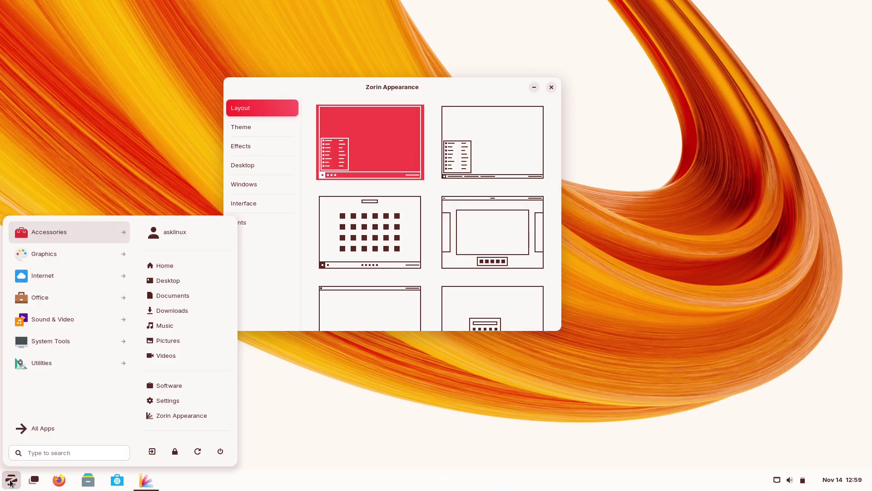
left_click(11, 480)
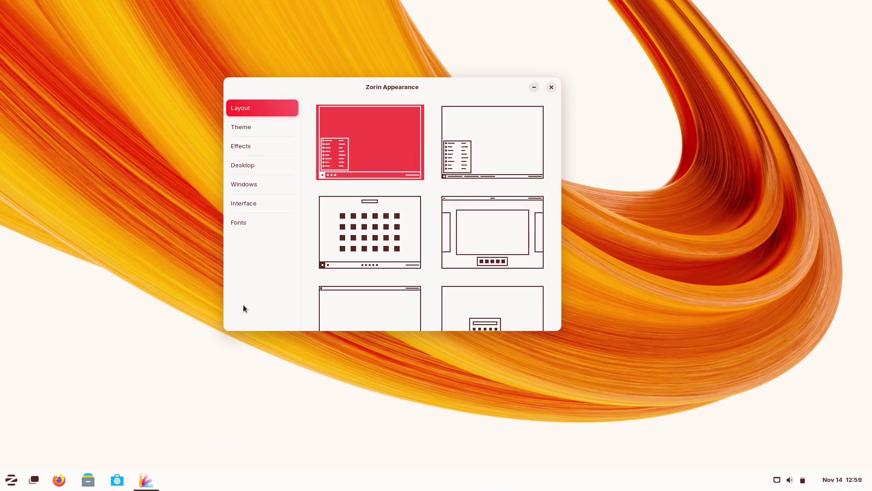
left_click(457, 170)
left_click(10, 481)
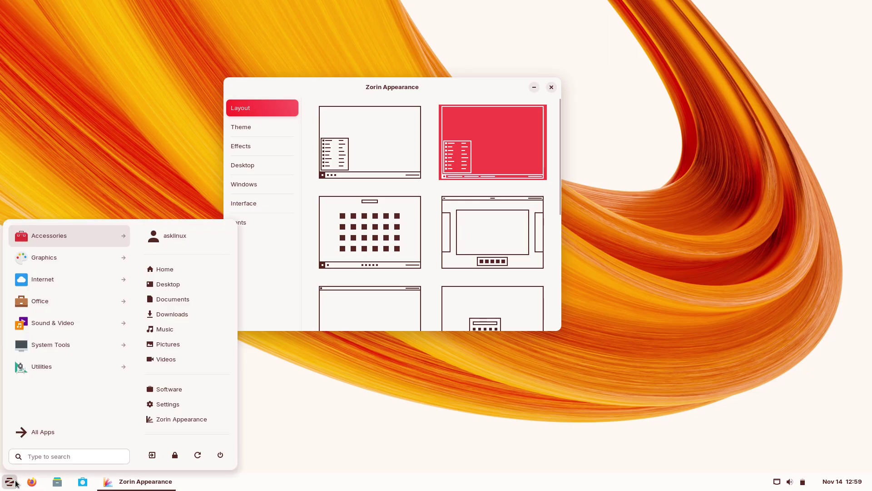
left_click(350, 219)
Step: Apply the centred-icons layout, then the top-panel layout, previewing each overview
left_click(351, 218)
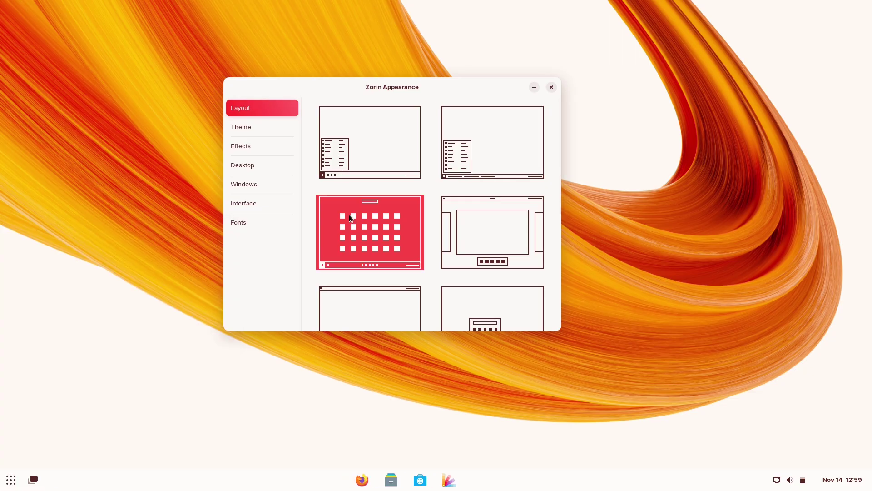
left_click(10, 480)
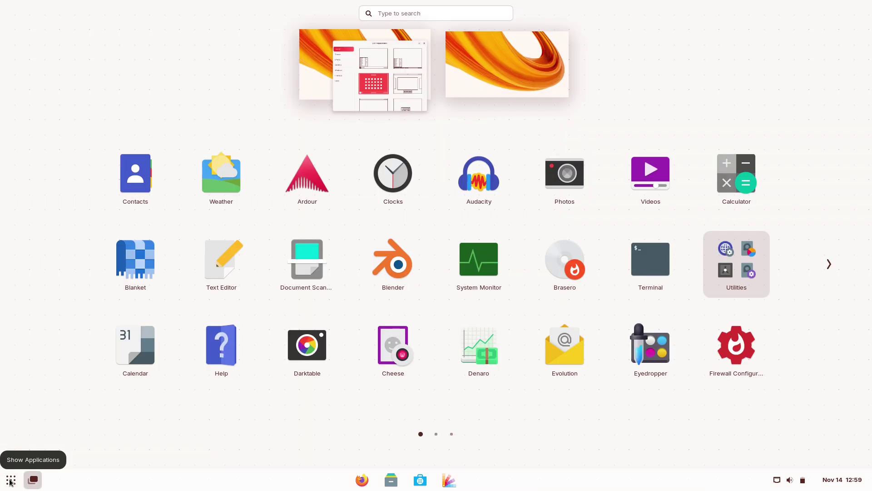
left_click(10, 481)
left_click(492, 244)
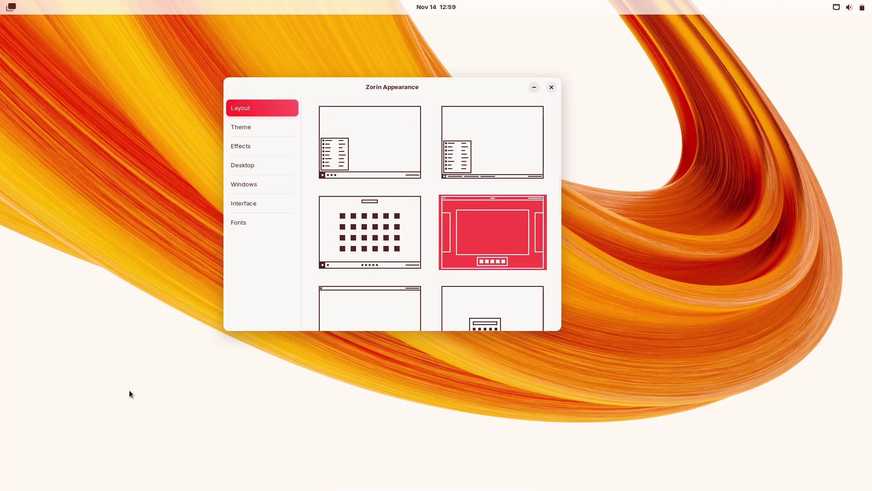
left_click(11, 7)
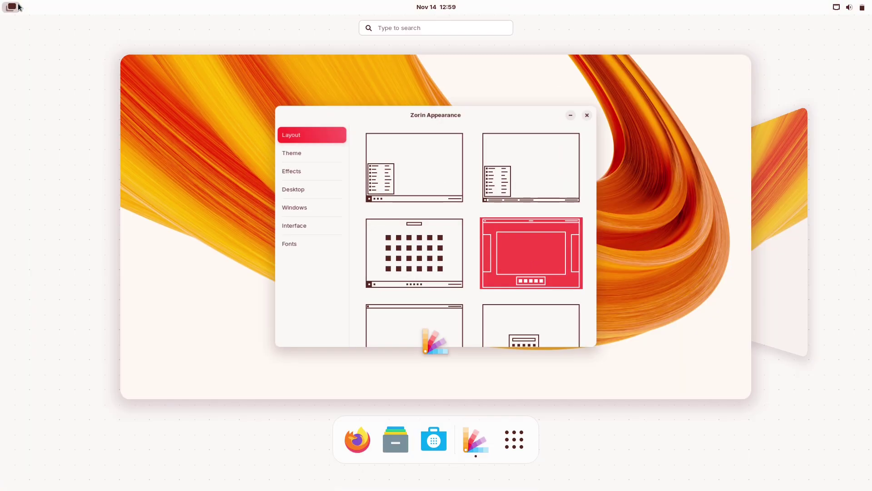
left_click(422, 245)
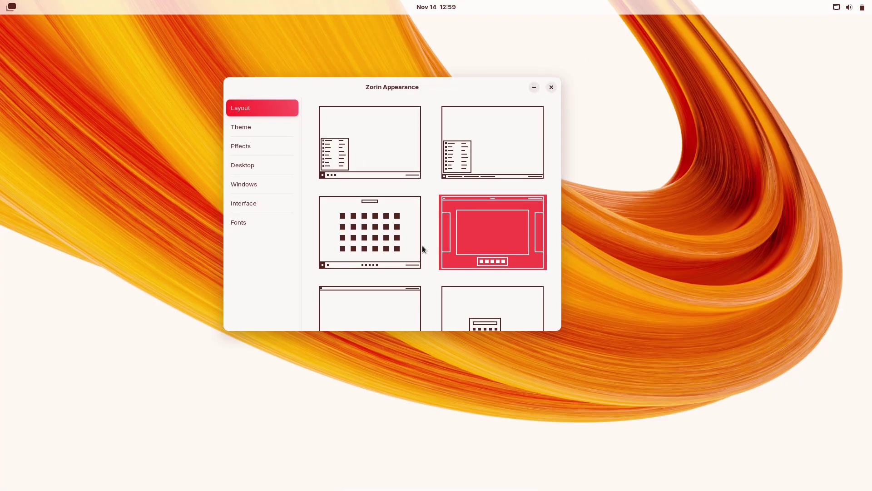
Step: Apply the bottom-dock layout and preview its app grid and Zorin menu
left_click(371, 296)
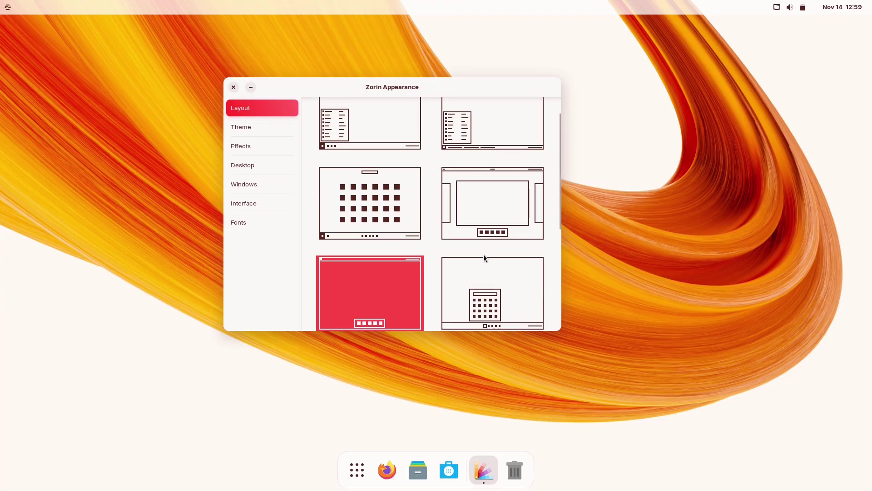
scroll(558, 200, "down", 3)
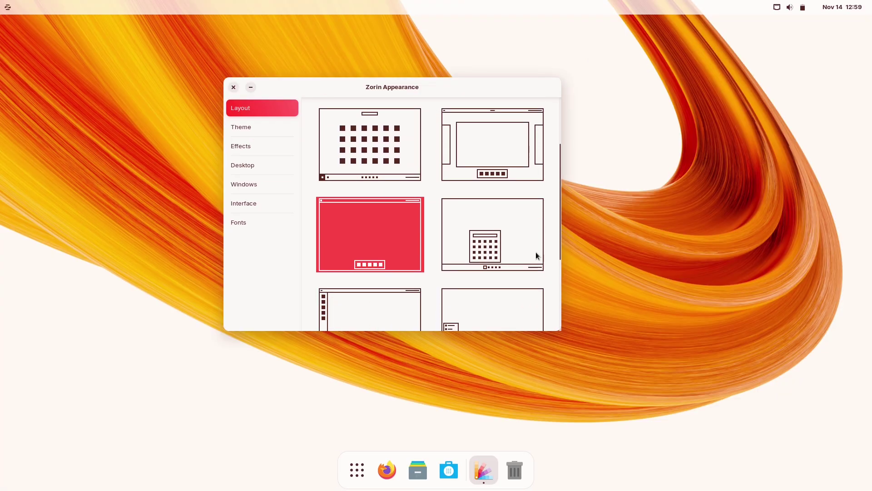
left_click(356, 468)
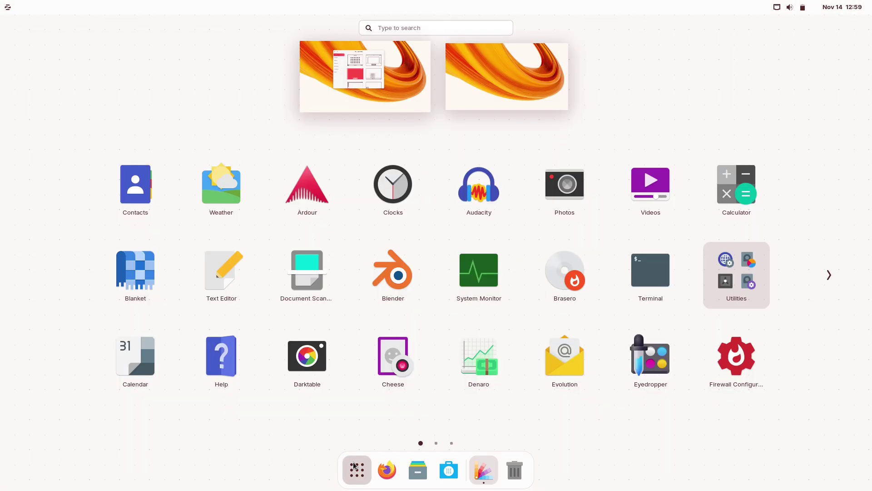
left_click(354, 466)
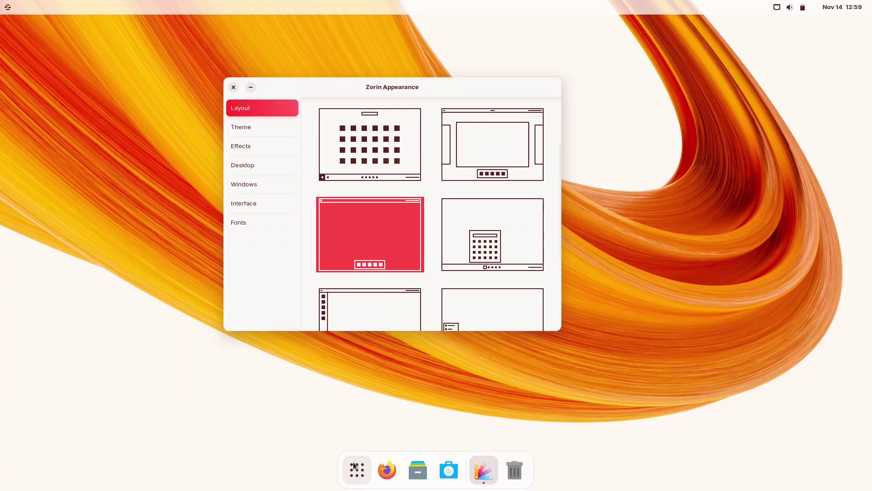
left_click(7, 7)
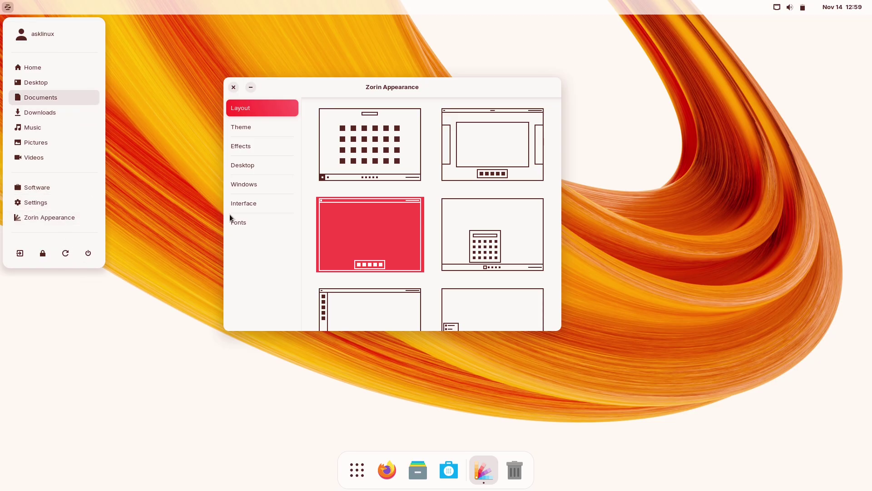
left_click(452, 228)
Step: Try the centred app menu layout, then the left-dock layout with its app grid
left_click(452, 226)
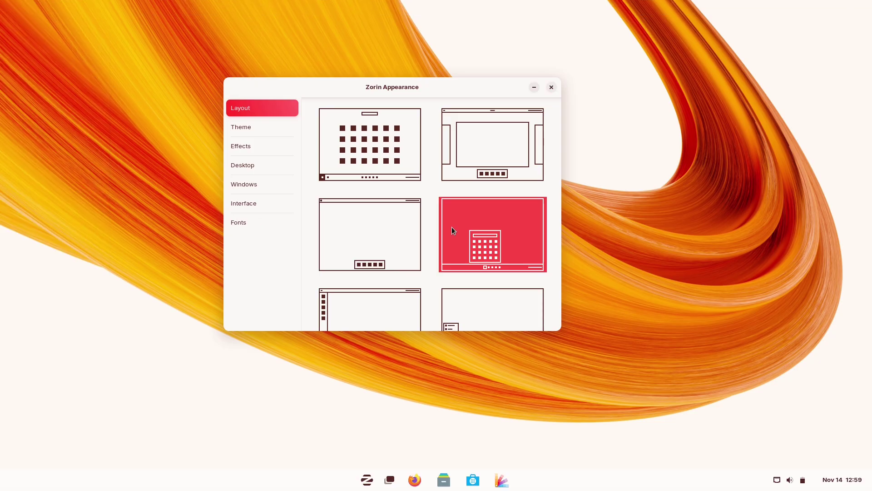
left_click(367, 480)
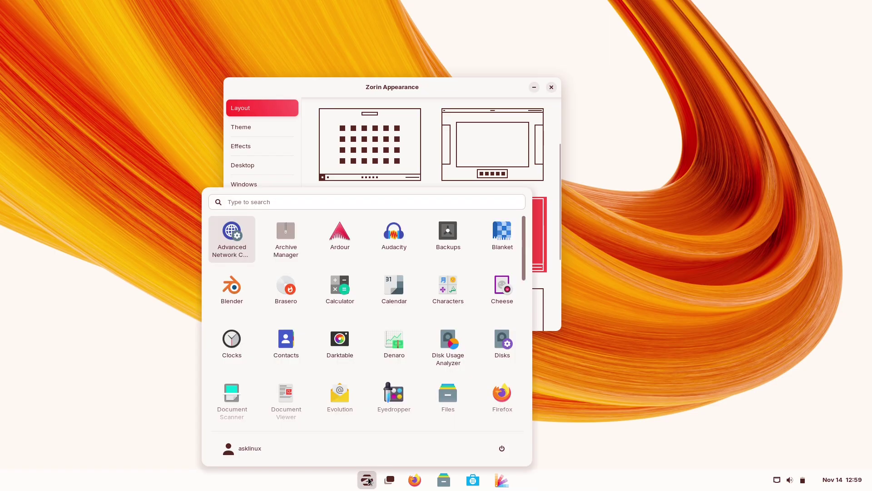
left_click(554, 236)
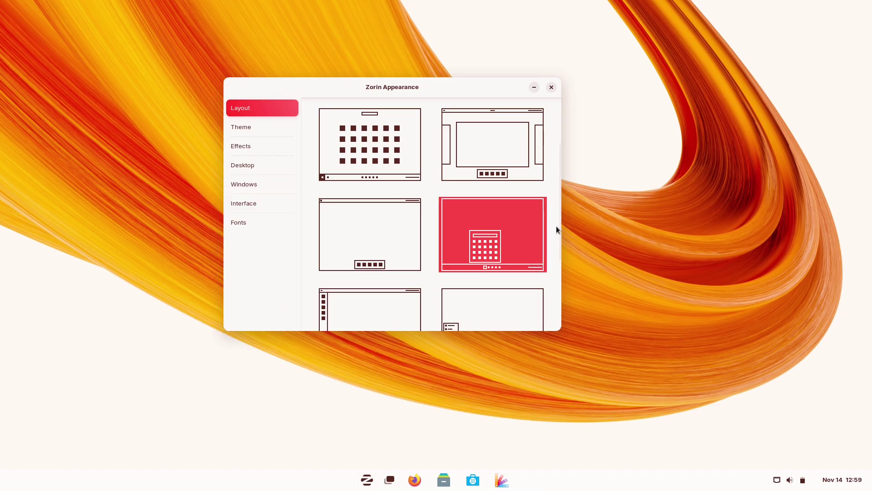
left_click_drag(555, 209, 559, 295)
left_click(388, 197)
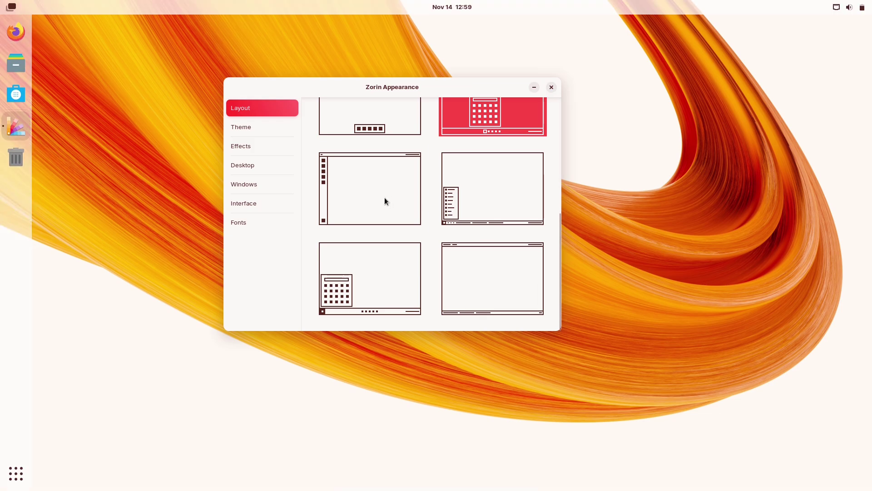
left_click(21, 472)
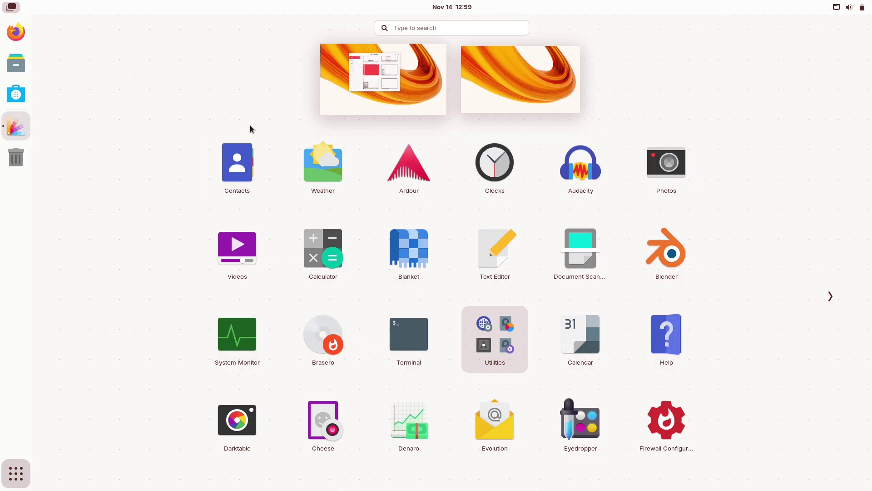
left_click(346, 92)
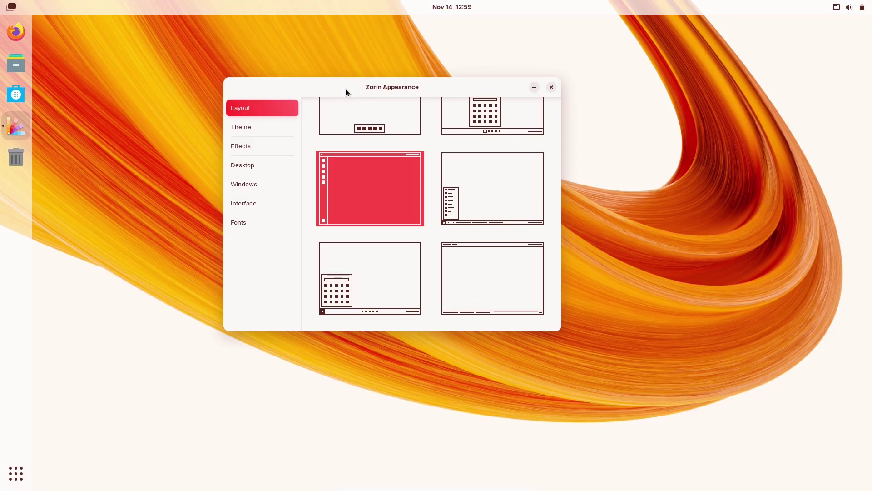
Step: Try the bottom-taskbar and centred-taskbar layouts, browsing each start menu's app list
left_click(520, 167)
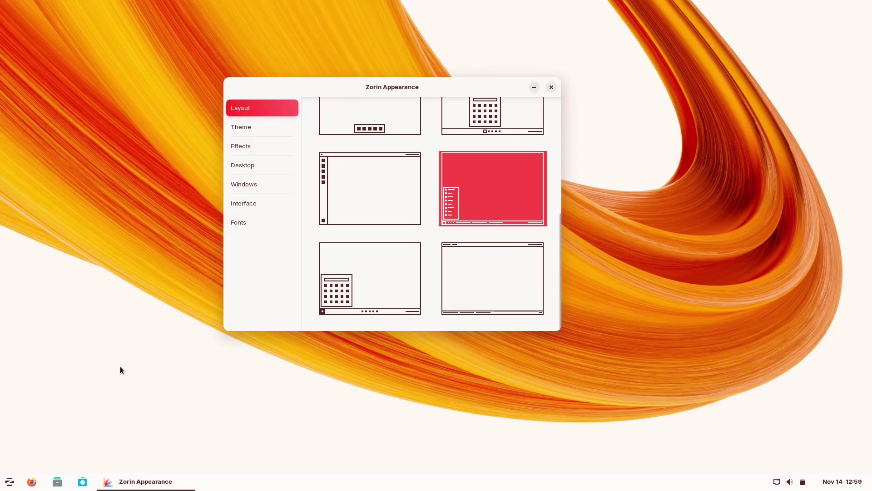
left_click(12, 478)
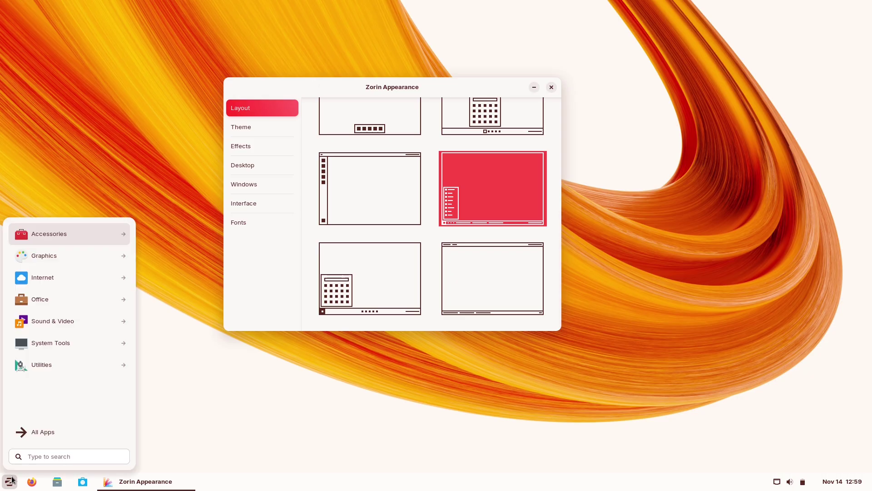
left_click(34, 434)
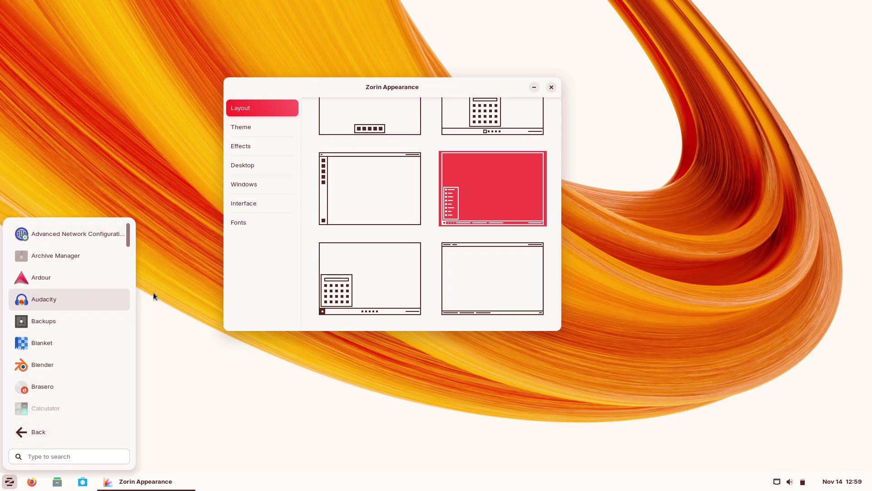
left_click(346, 286)
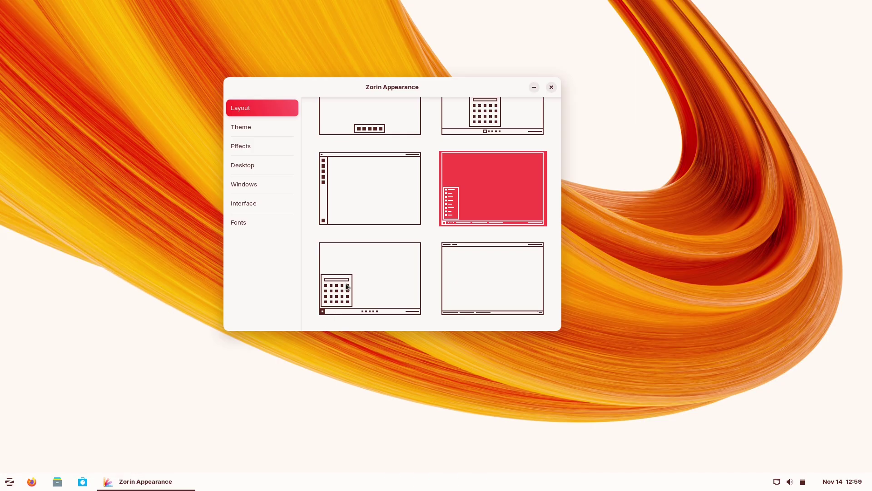
left_click(8, 481)
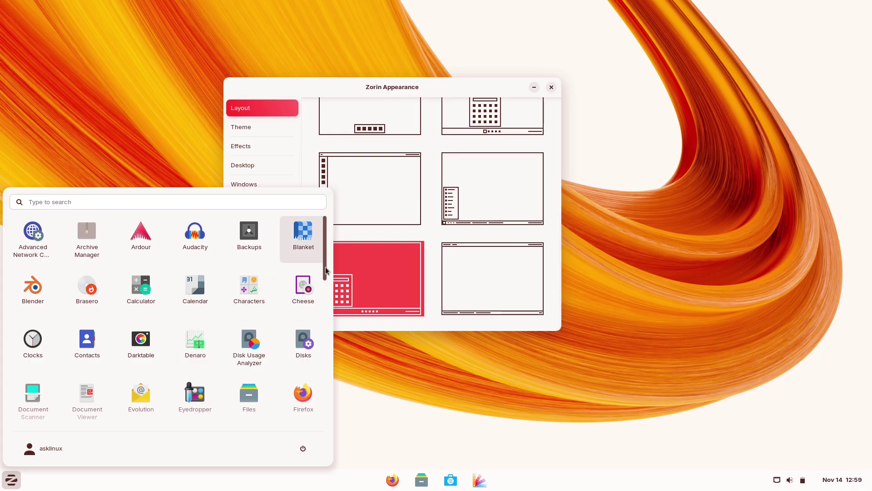
left_click_drag(325, 270, 320, 402)
left_click(439, 268)
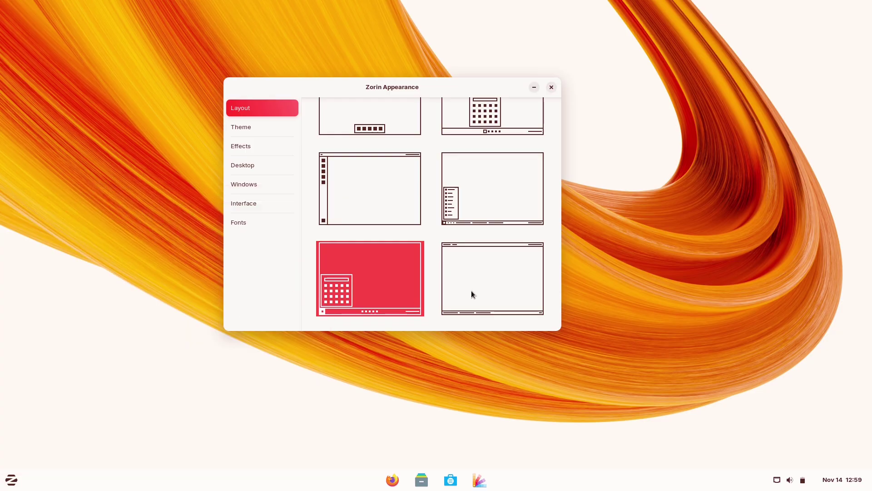
Step: Apply the top panel with window-list layout, testing show-desktop and the Applications menu
left_click(471, 292)
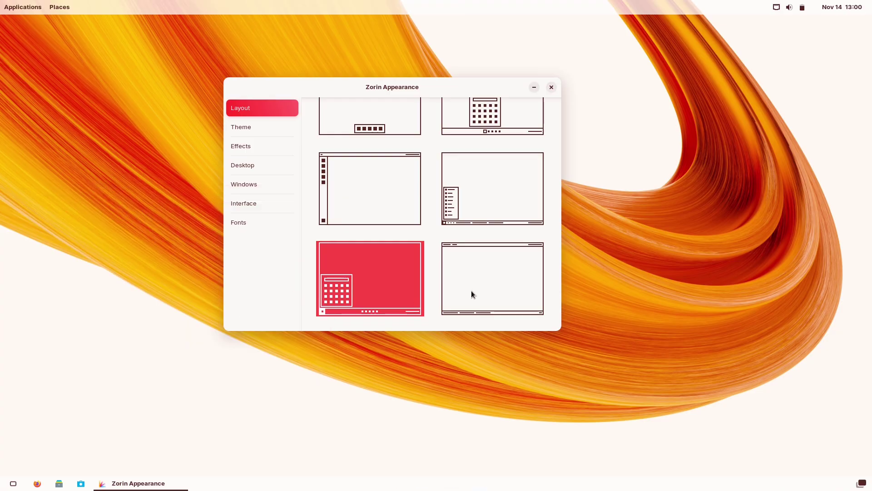
left_click(15, 482)
left_click(15, 483)
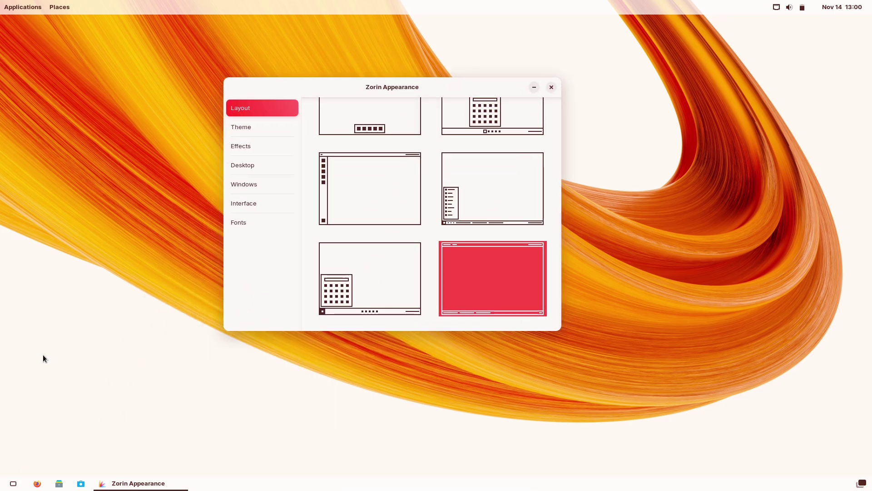
left_click(24, 8)
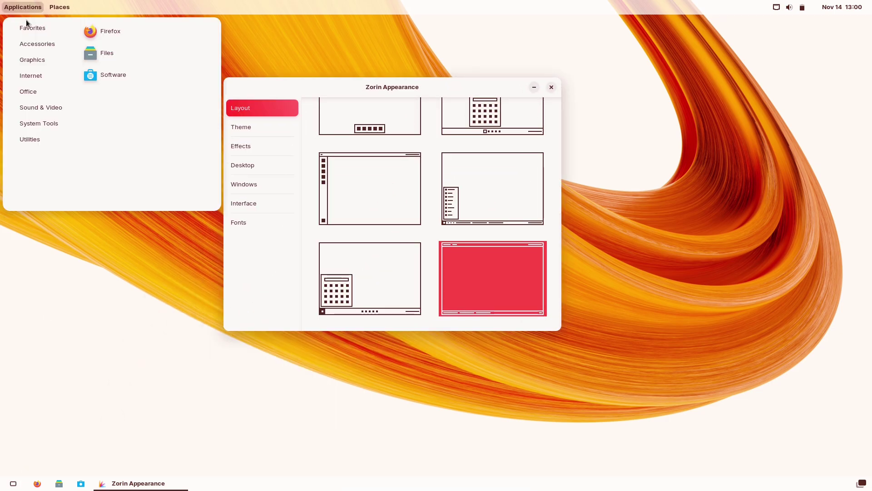
left_click(560, 222)
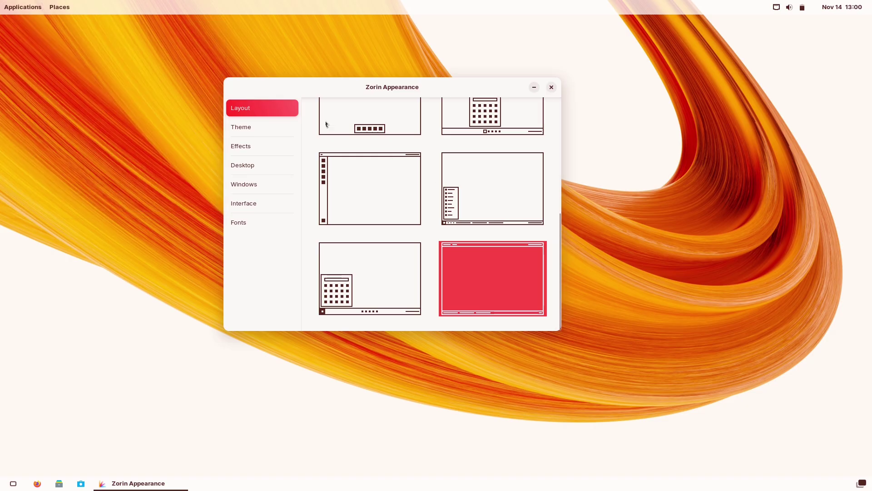
Step: Set the green accent colour, briefly try the dark background and Other tab, then restore Light
left_click(277, 131)
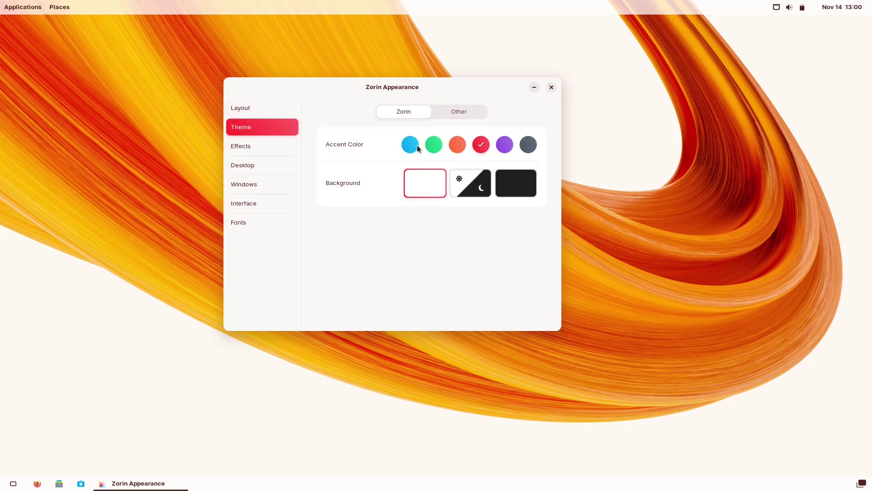
left_click(431, 148)
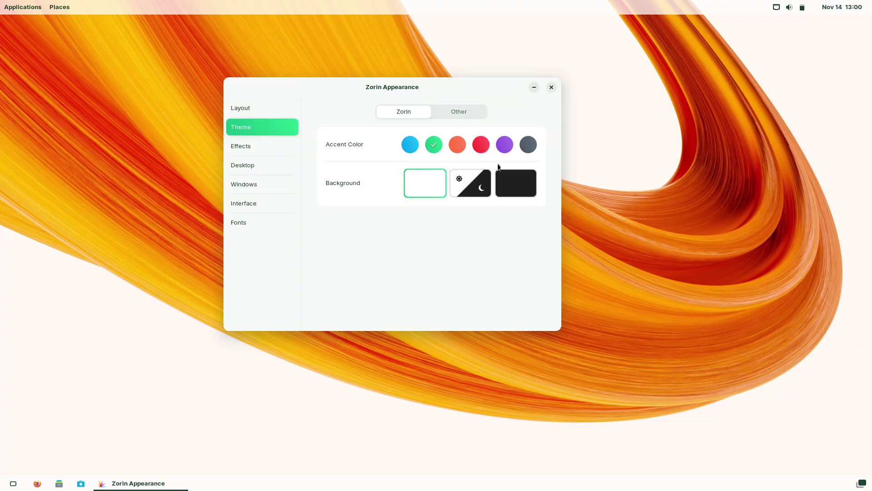
left_click(512, 177)
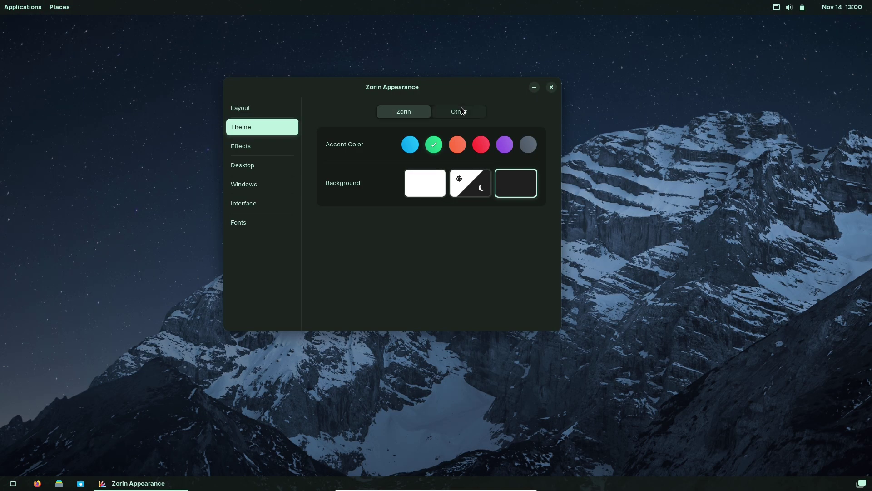
left_click(461, 111)
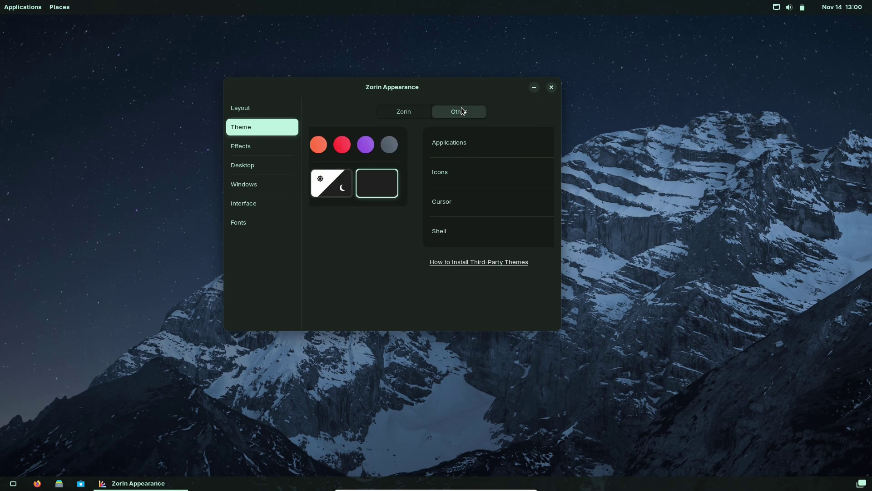
left_click(417, 112)
left_click(429, 191)
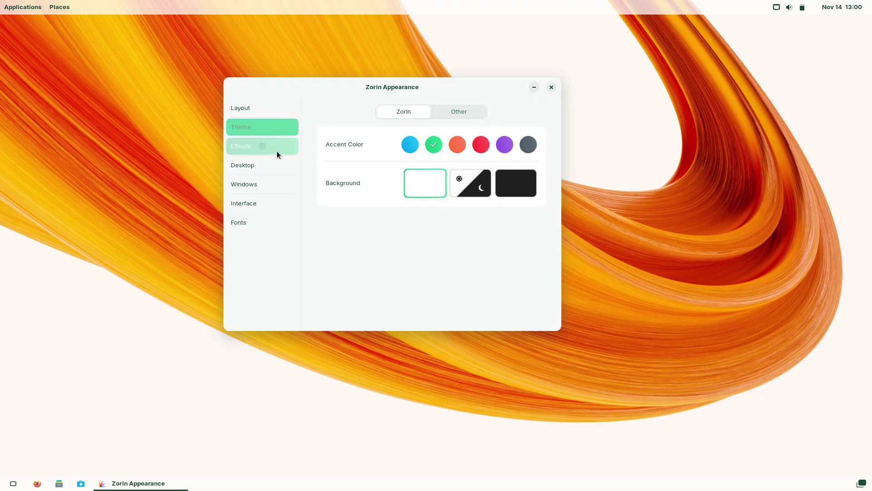
Step: Show the Effects page and move the Zorin Appearance window down and left
left_click(277, 152)
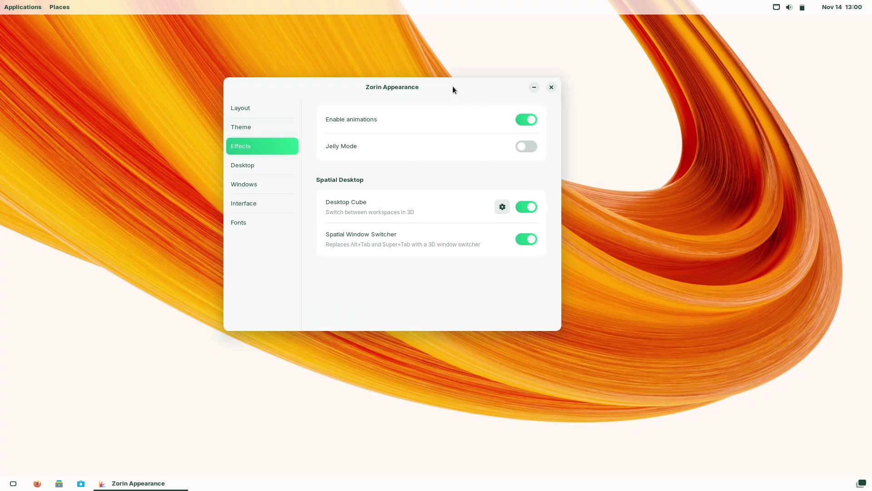
left_click_drag(453, 88, 397, 116)
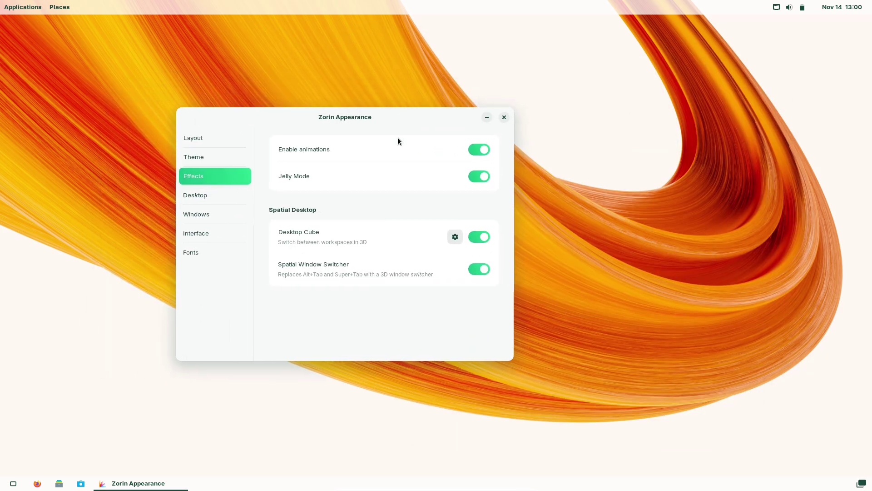
Step: Enable the Home folder icon on the desktop and go to the Windows settings page
left_click(205, 198)
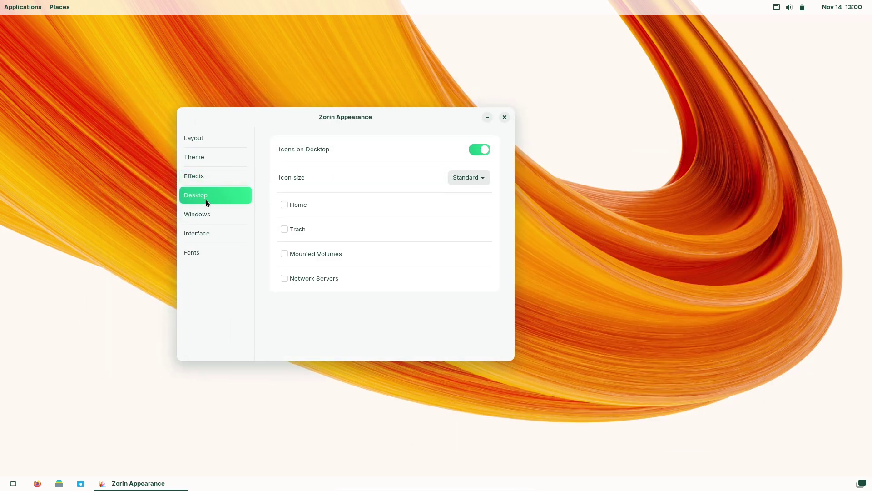
left_click(289, 207)
left_click(239, 209)
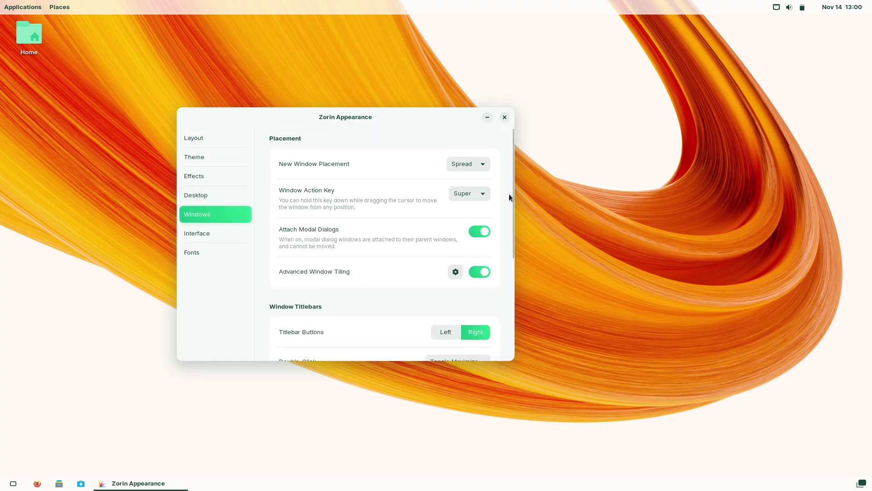
mouse_move(511, 194)
left_mouse_down()
mouse_move(520, 312)
mouse_move(510, 186)
left_mouse_up()
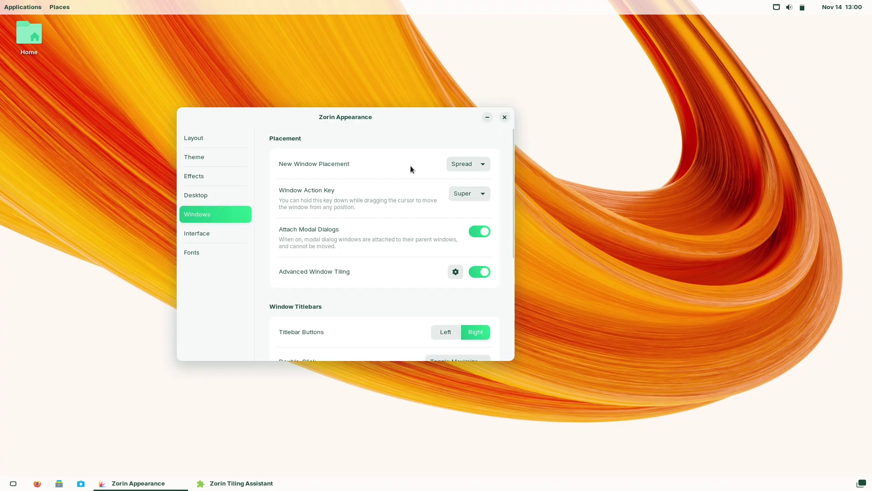
Step: Move the Tiling Assistant window right and browse its keyboard shortcuts and help options
left_click(188, 240)
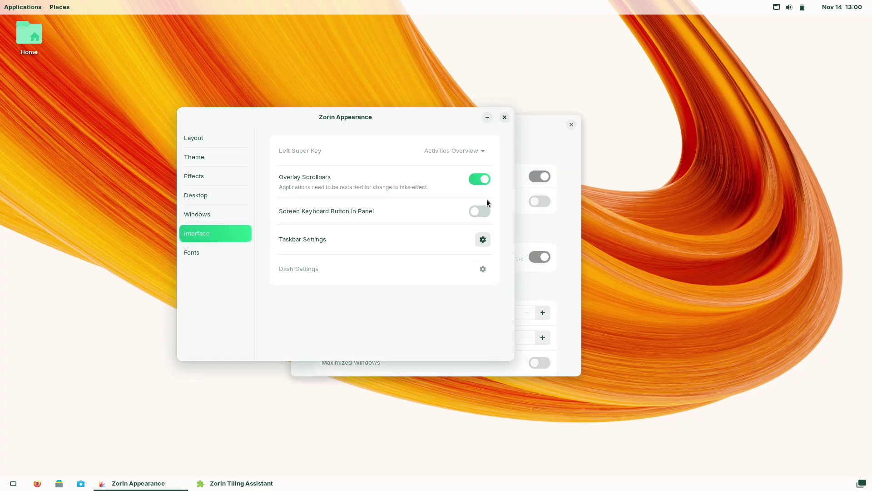
left_click_drag(527, 132, 703, 109)
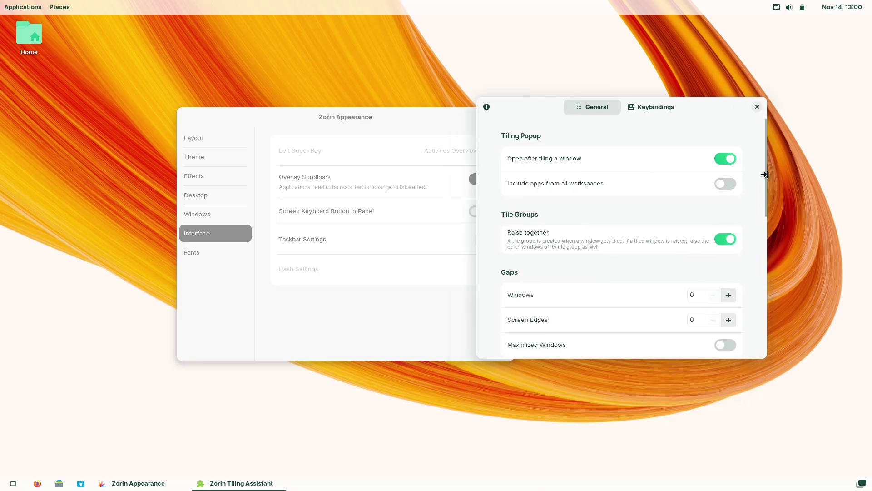
left_click_drag(766, 179, 766, 325)
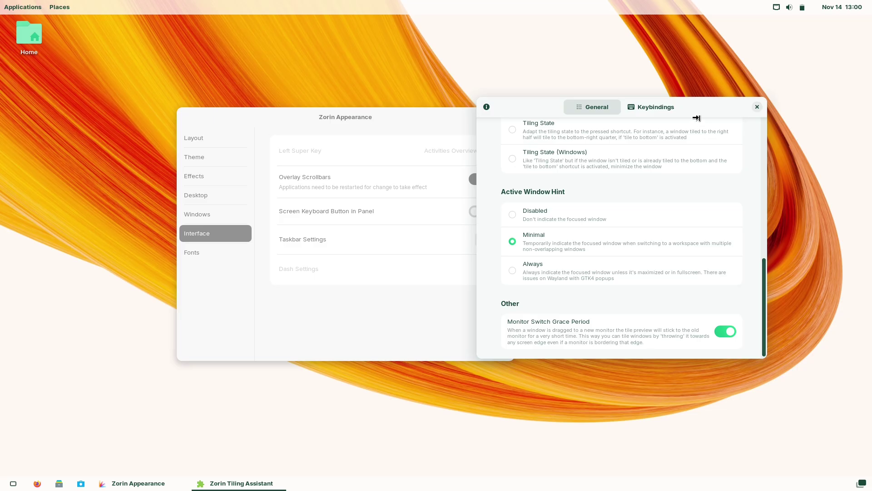
left_click(675, 108)
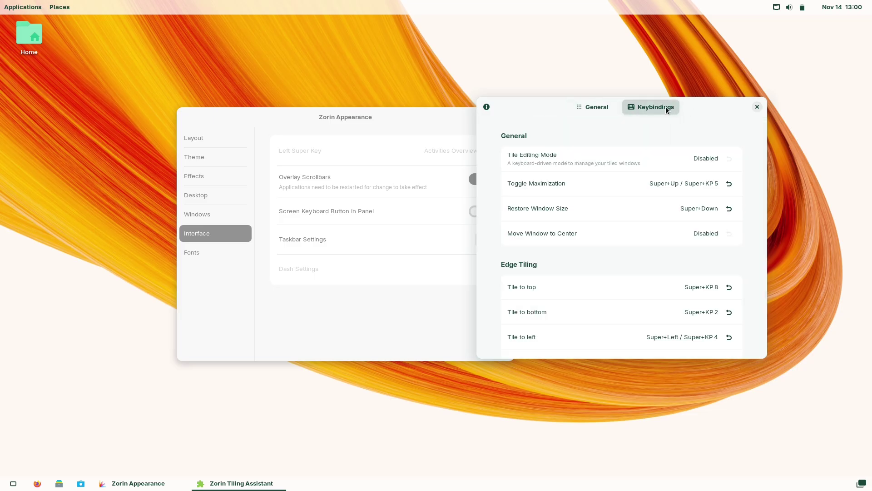
left_click(487, 107)
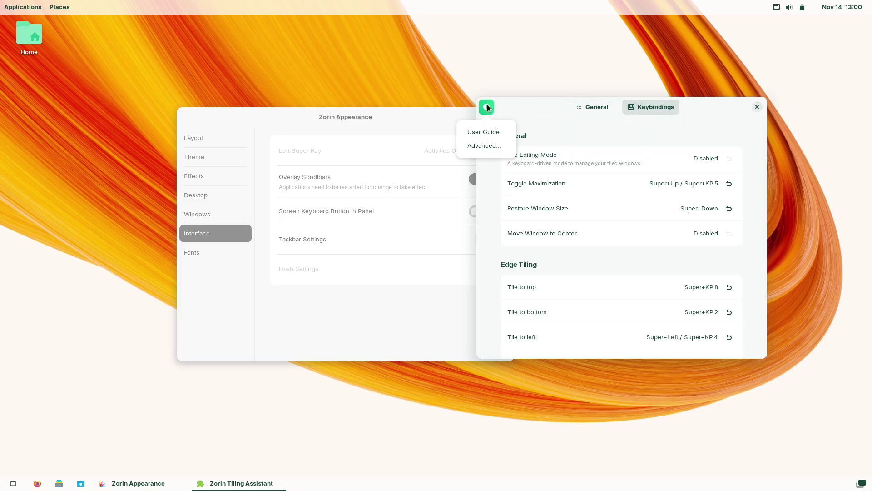
Step: Close the Tiling Assistant, view the Fonts settings, and close Zorin Appearance
left_click(758, 108)
left_click(758, 108)
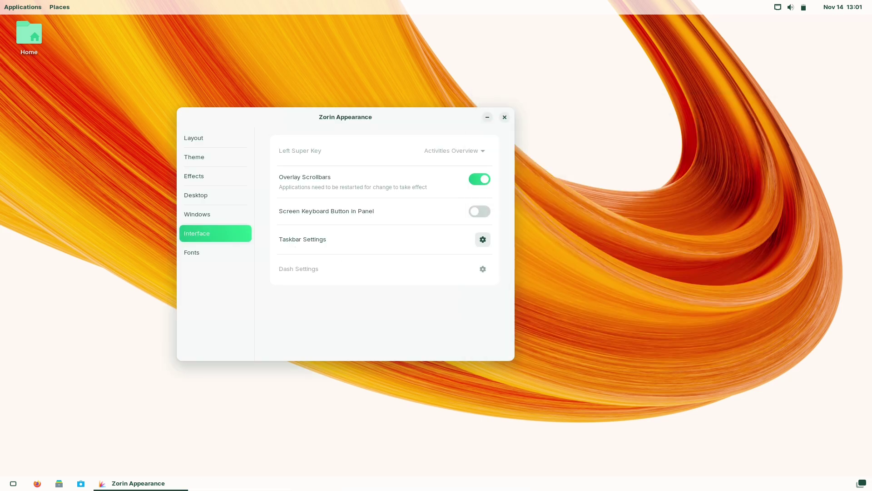
left_click(239, 251)
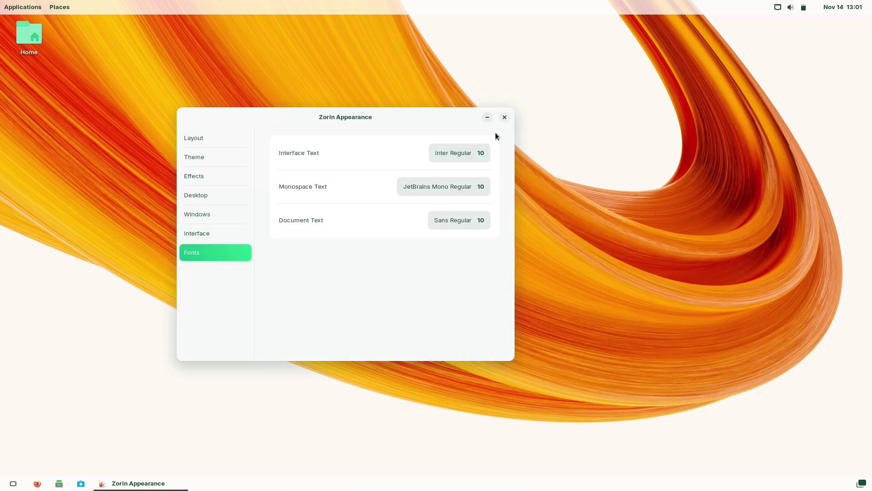
left_click(504, 117)
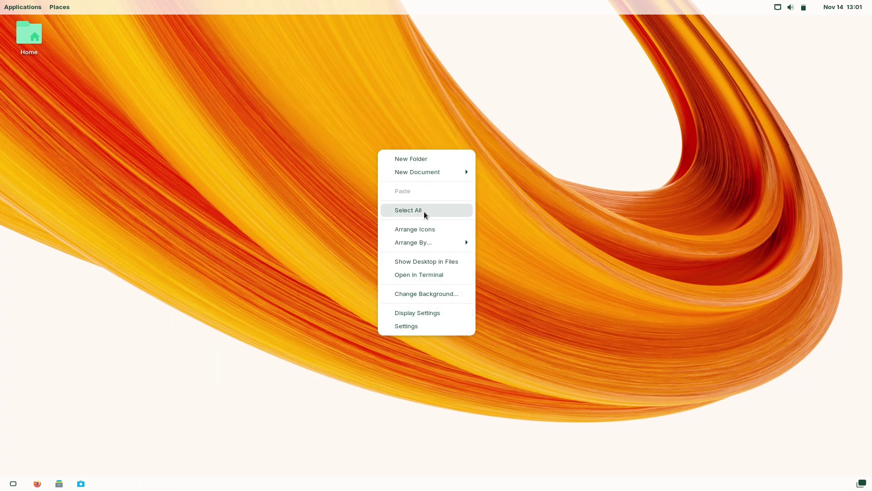
Step: Choose Display Settings from the desktop menu and view the monitor's Color page
left_click(421, 312)
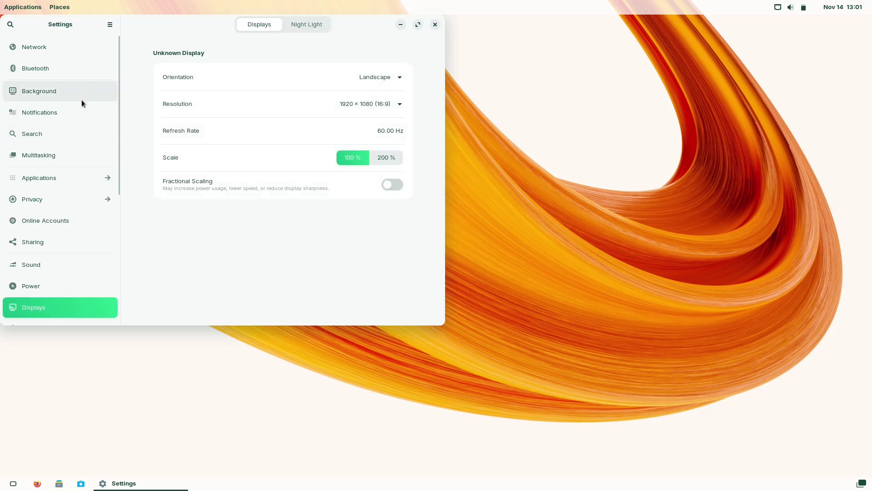
left_click_drag(118, 120, 137, 258)
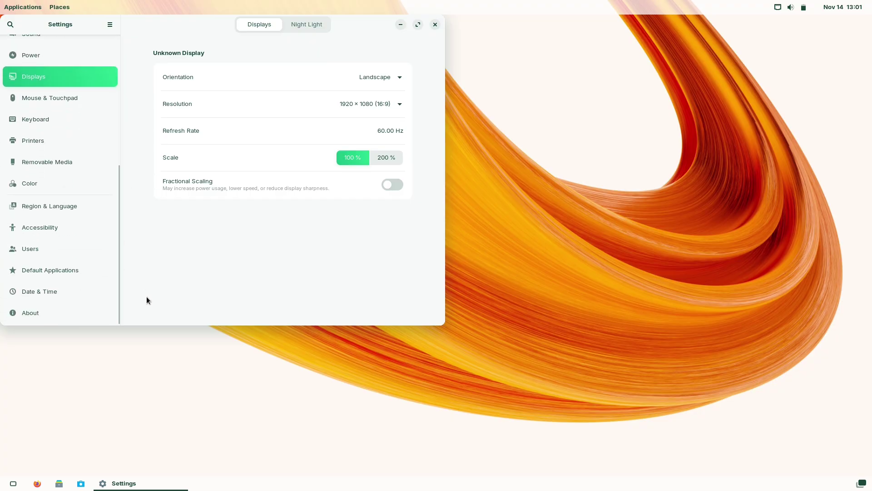
left_click(84, 184)
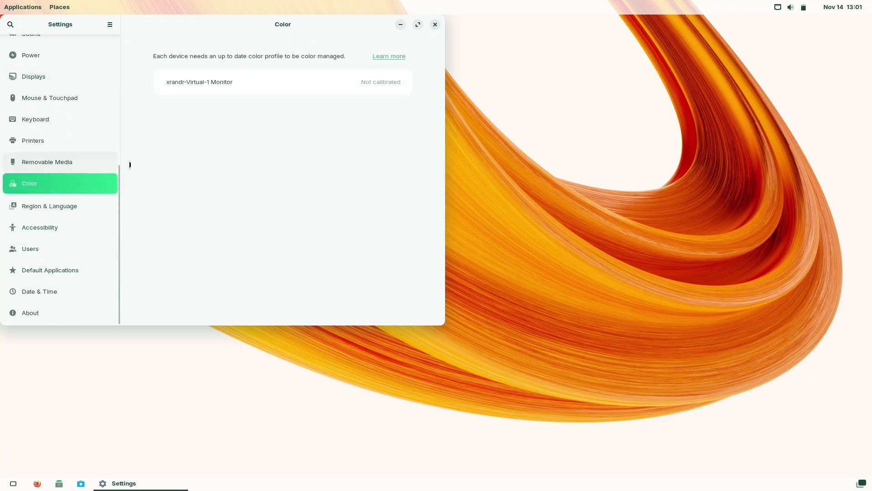
Step: Close Settings and browse the top panel Applications menu categories
left_click(431, 24)
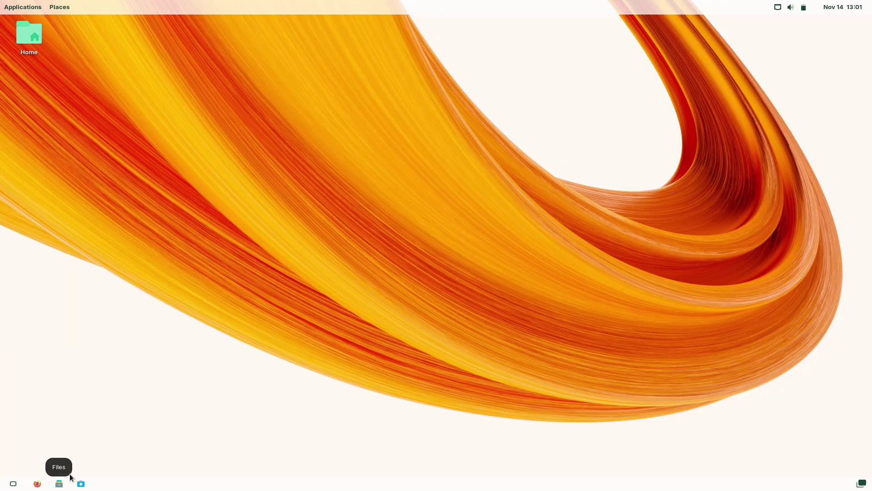
left_click(24, 10)
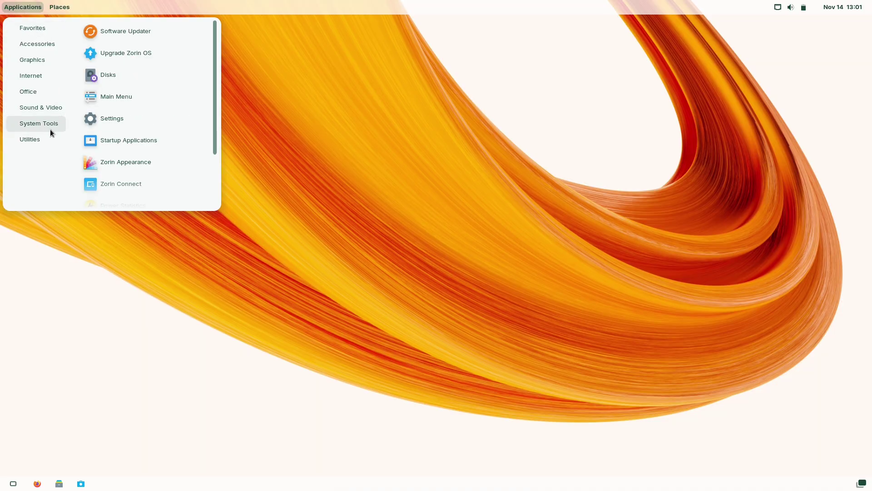
mouse_move(51, 136)
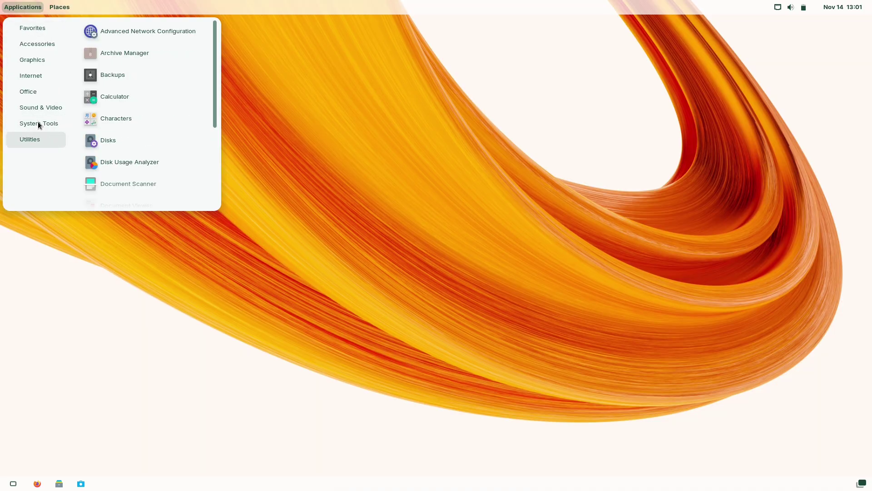
Step: Launch Zorin Appearance from System Tools and apply the layout with a centred bottom dock and no top panel
mouse_move(38, 122)
left_click(146, 163)
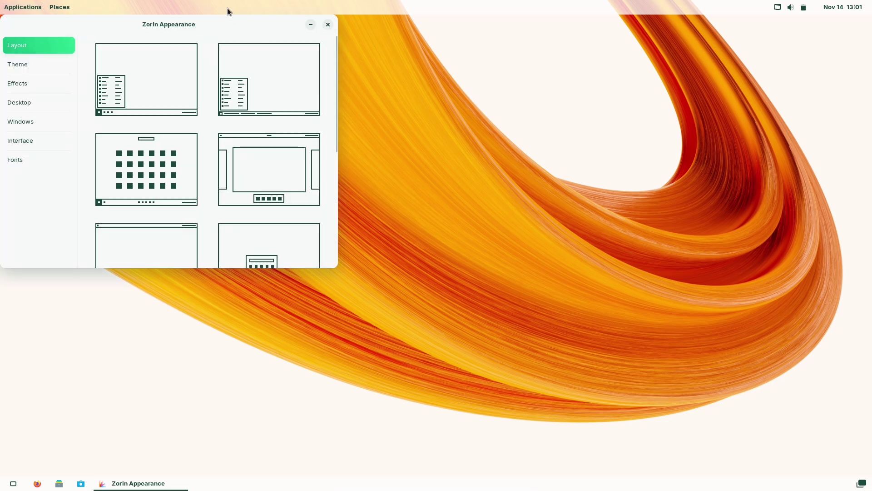
left_click_drag(233, 24, 433, 84)
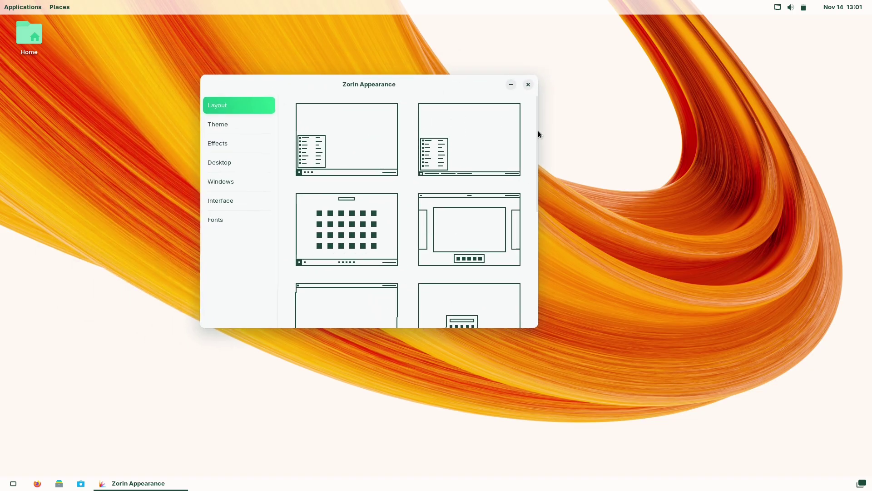
left_click_drag(535, 146, 535, 230)
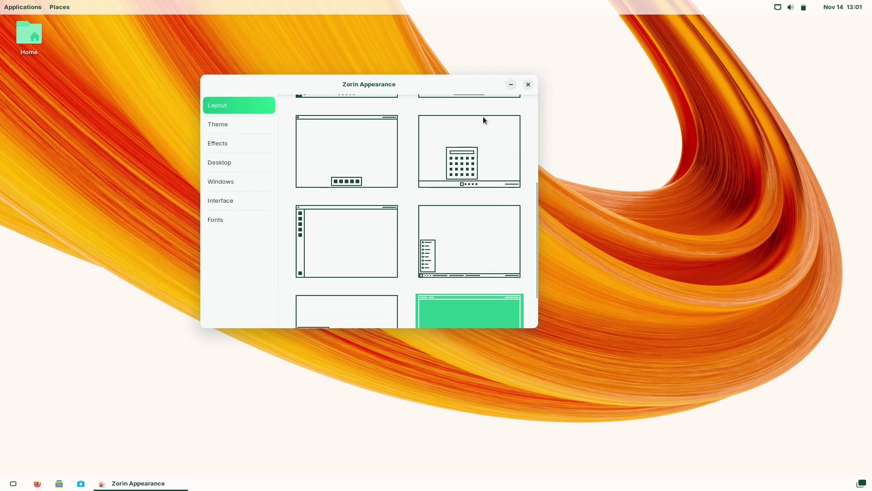
left_click(484, 136)
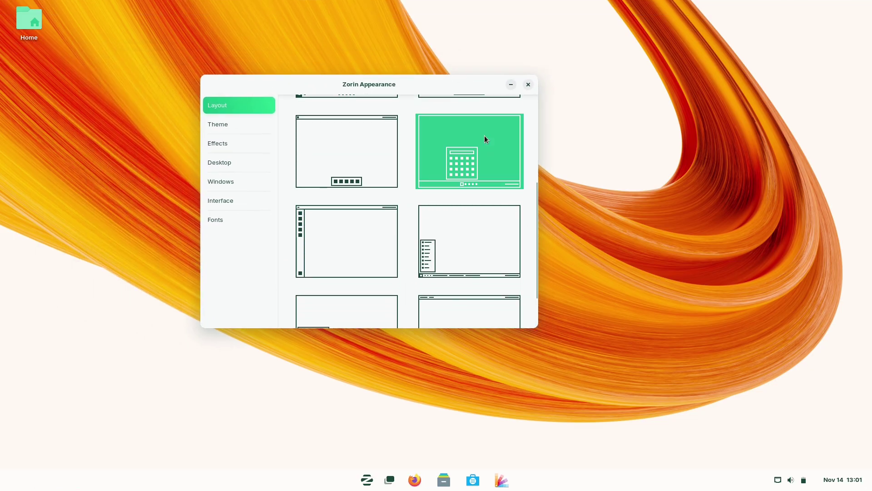
Step: Close Zorin Appearance, maximize the Software store, and browse its Explore page down and back up
left_click(528, 85)
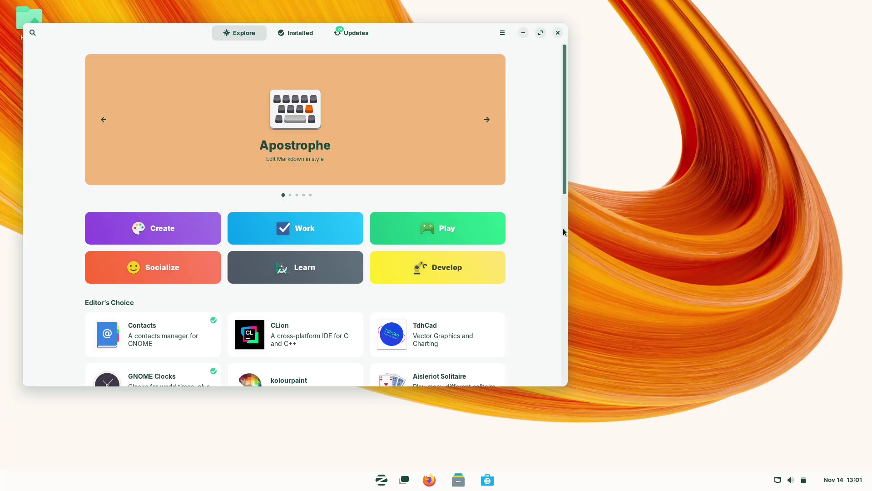
scroll(561, 340, "down", 5)
scroll(561, 349, "down", 5)
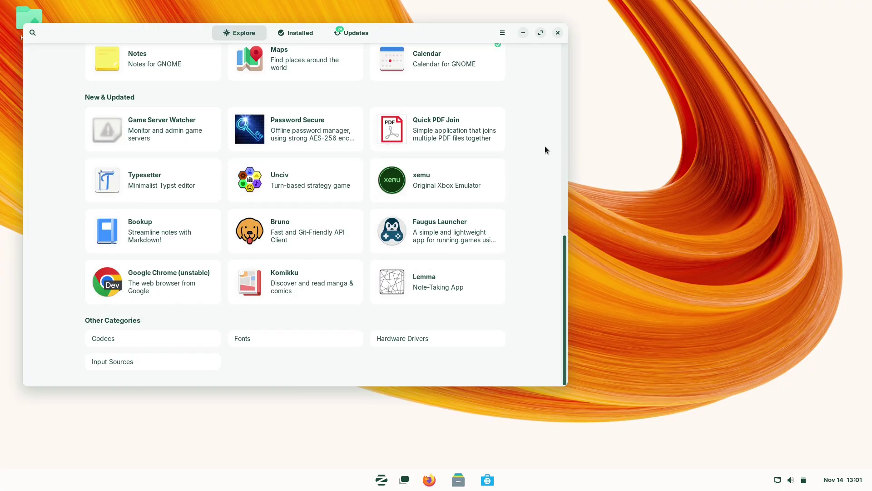
left_click(545, 33)
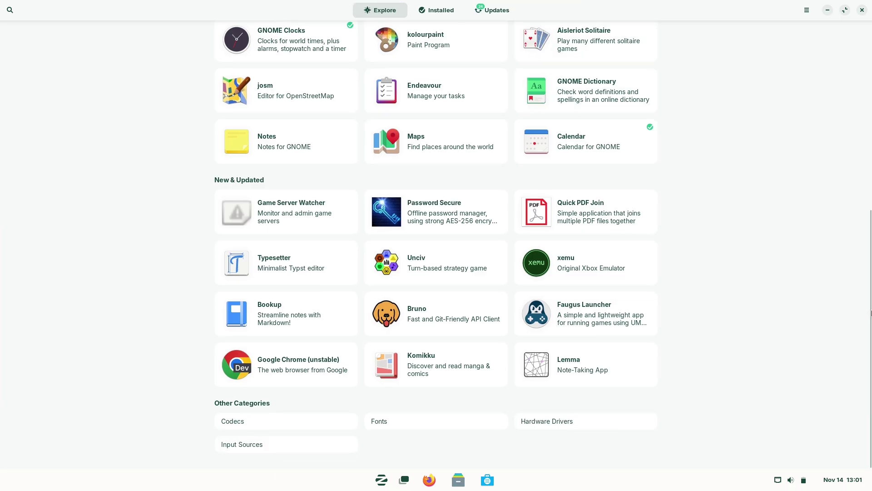
scroll(871, 191, "up", 2)
scroll(870, 191, "up", 5)
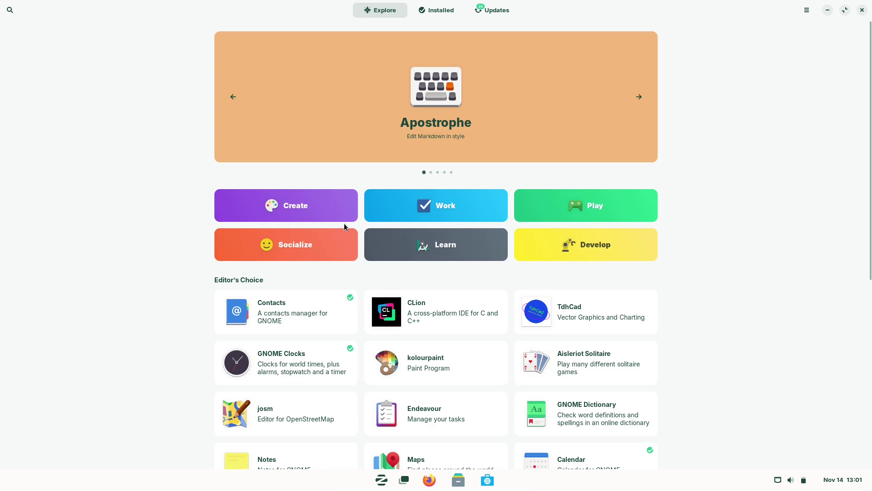
left_click(488, 10)
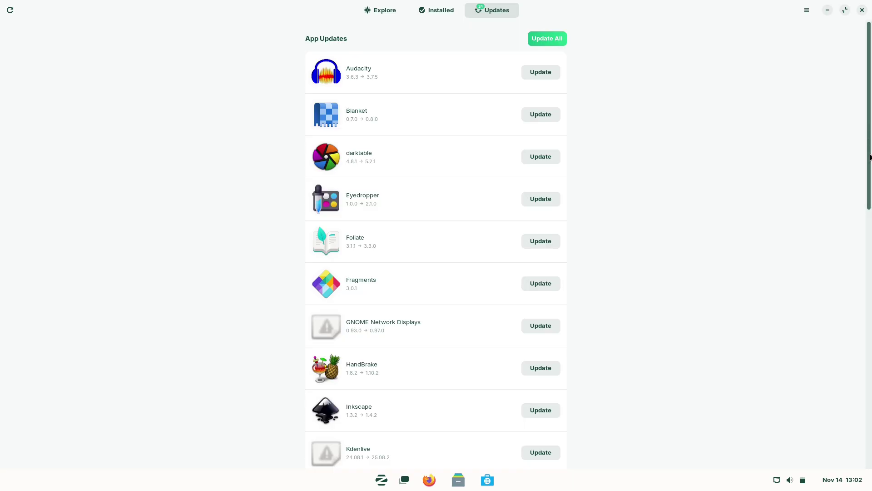
left_click_drag(869, 162, 846, 73)
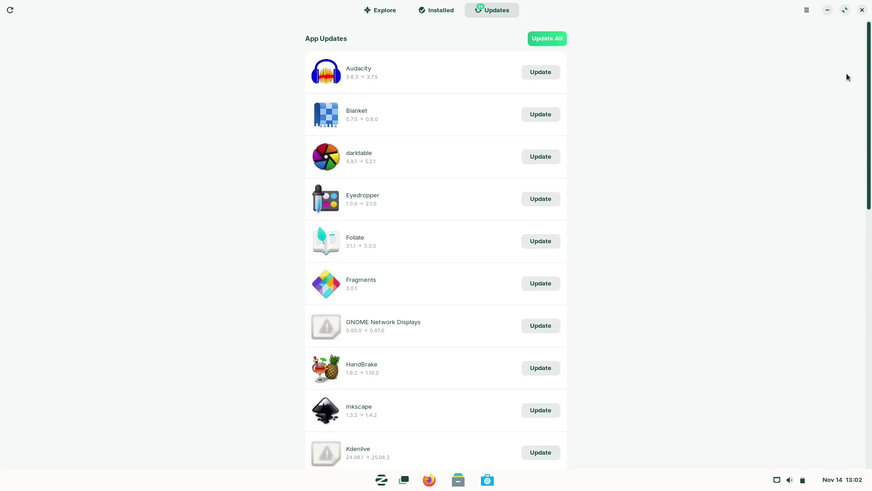
left_click(409, 171)
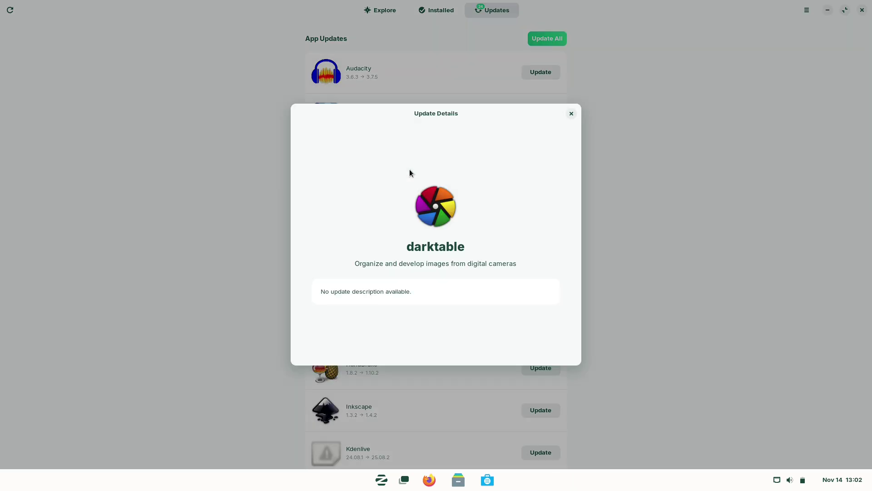
left_click(572, 113)
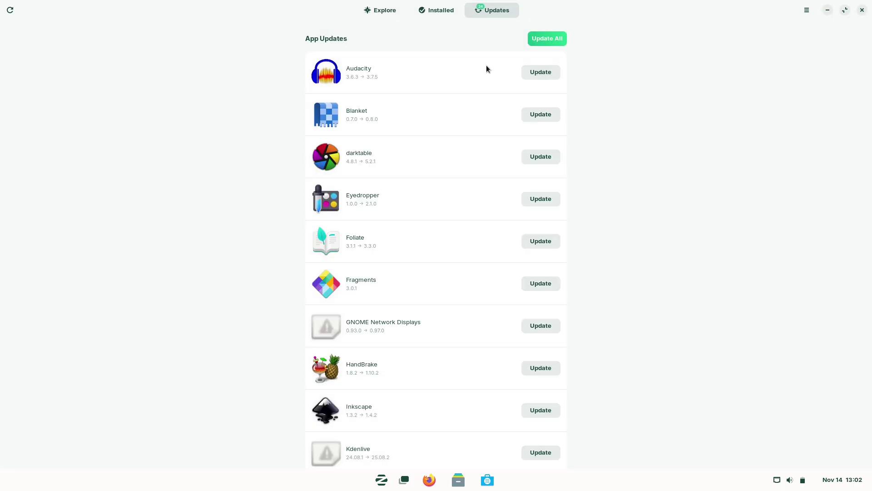
left_click(385, 10)
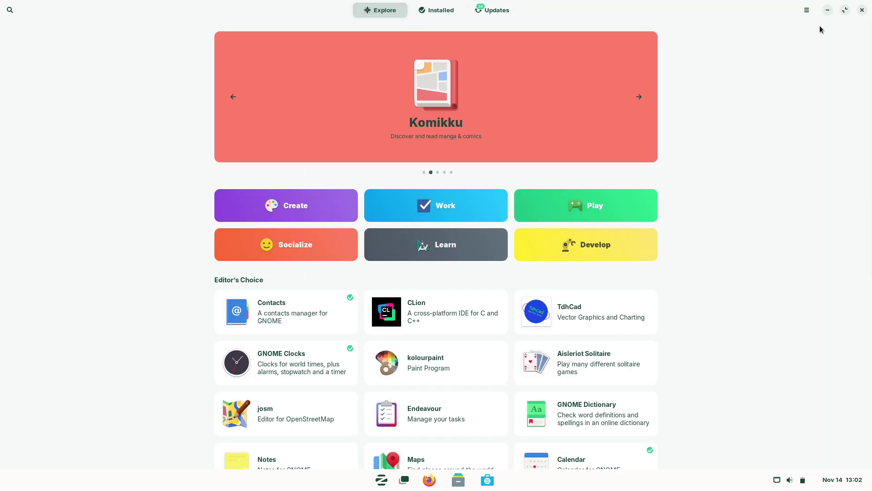
left_click(807, 10)
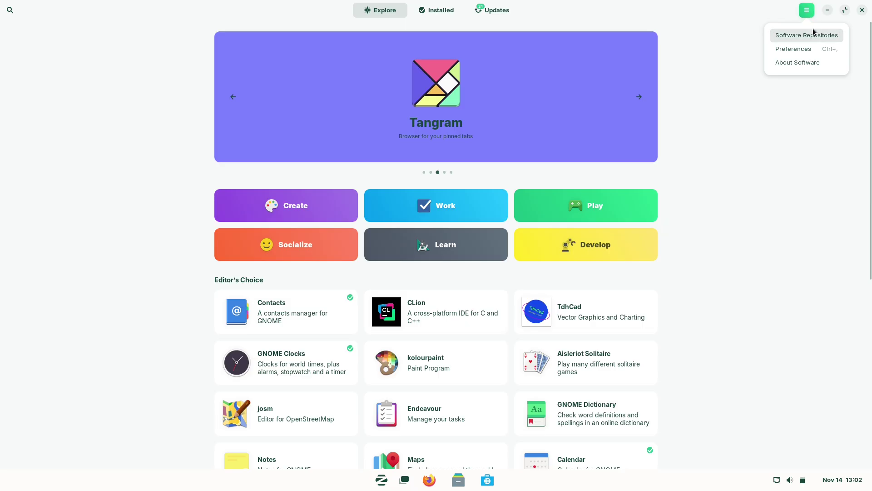
left_click(813, 28)
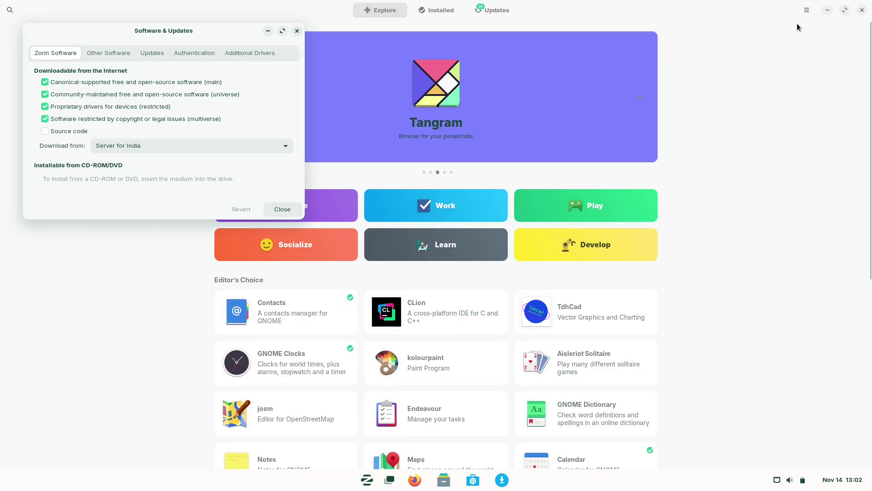
left_click_drag(136, 32, 338, 124)
left_click(382, 248)
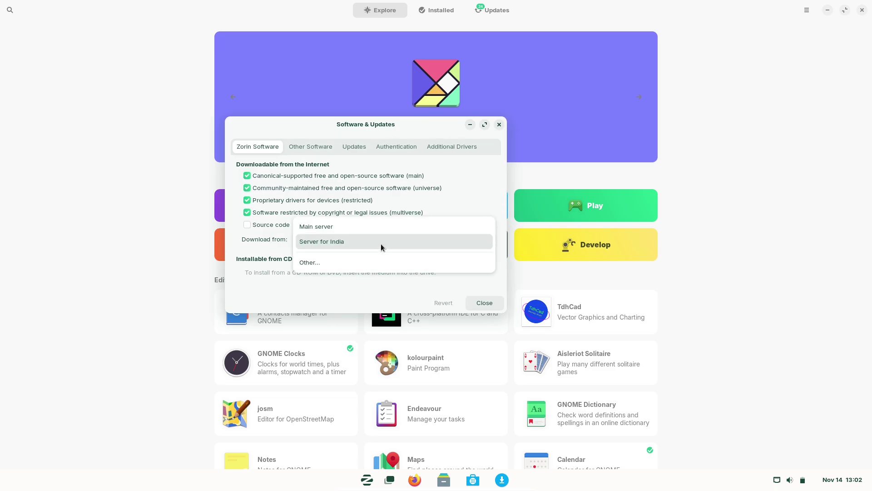
left_click(317, 146)
left_click(318, 146)
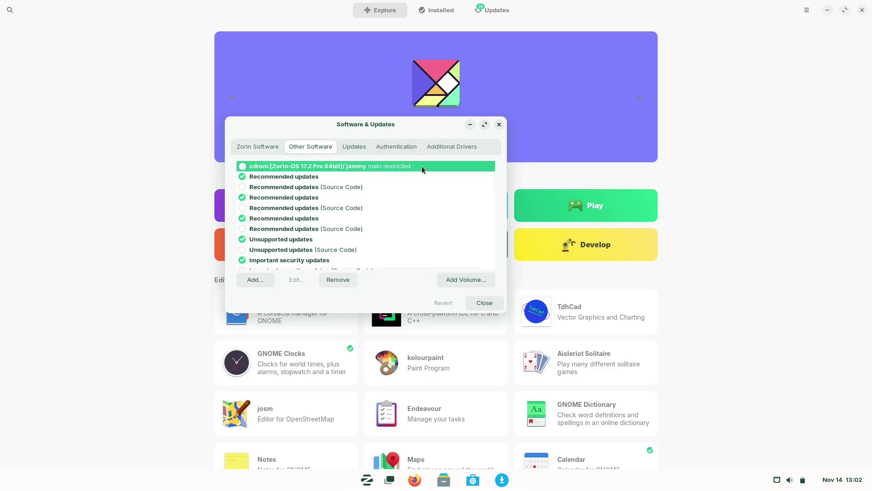
mouse_move(494, 189)
left_mouse_down()
mouse_move(493, 252)
mouse_move(491, 175)
left_mouse_up()
left_click(353, 147)
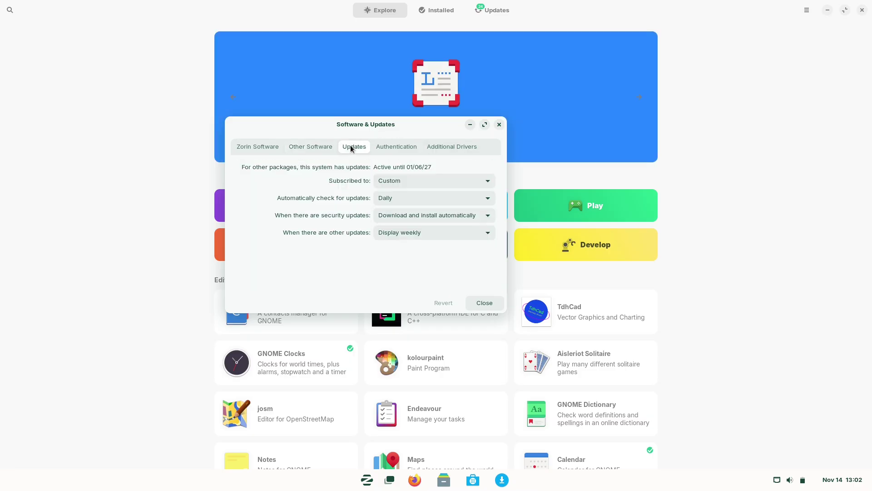
left_click(394, 150)
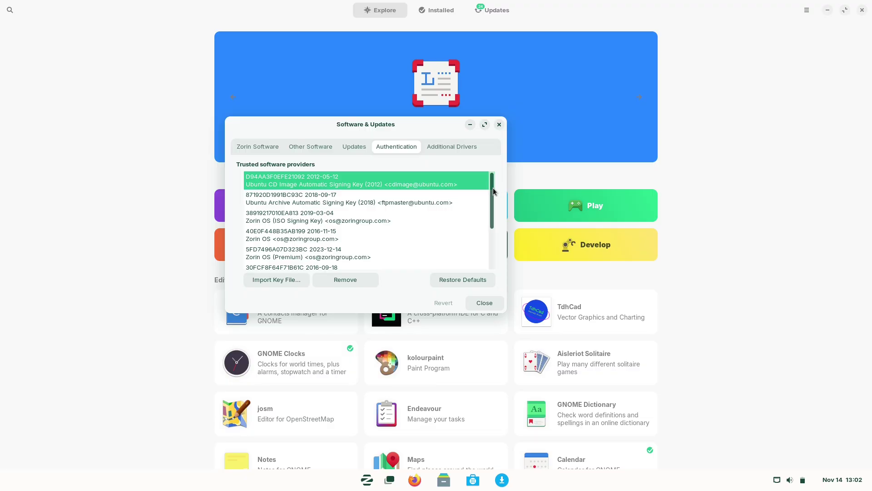
scroll(479, 175, "down", 3)
scroll(484, 173, "up", 3)
left_click(468, 146)
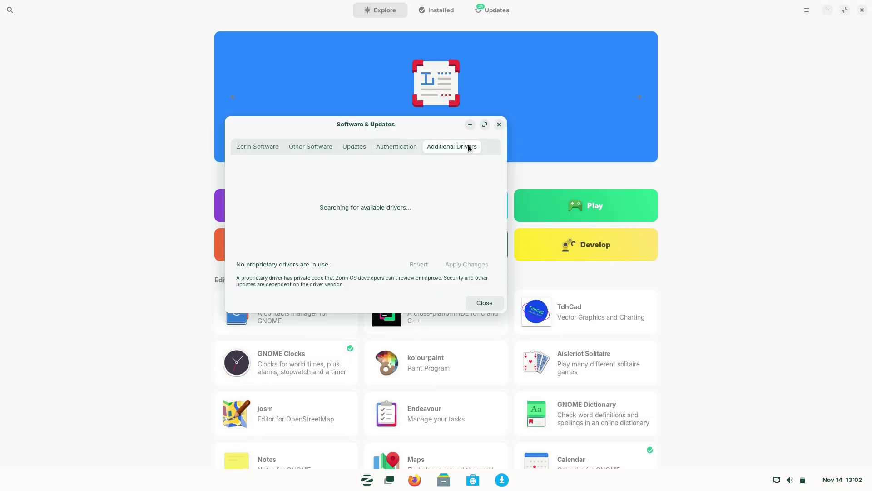
key("Escape")
Step: View the Software store's Preferences from its main menu, then close the preferences and the store
left_click(804, 14)
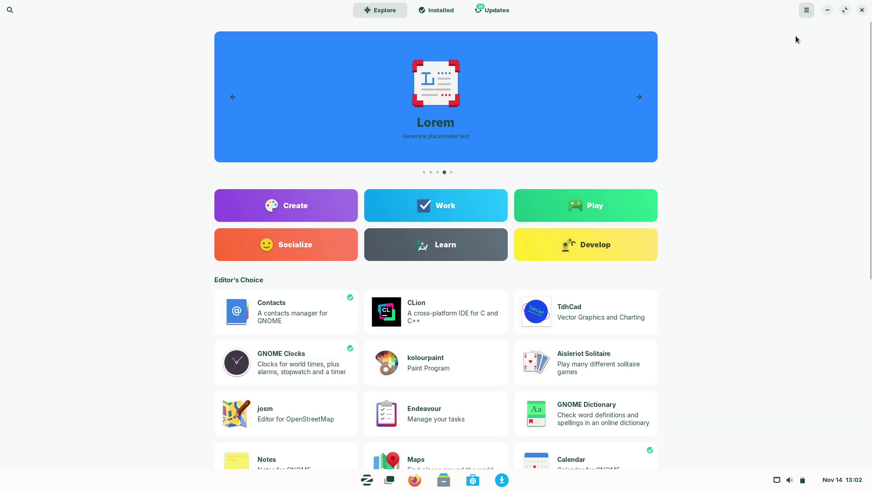
left_click(803, 14)
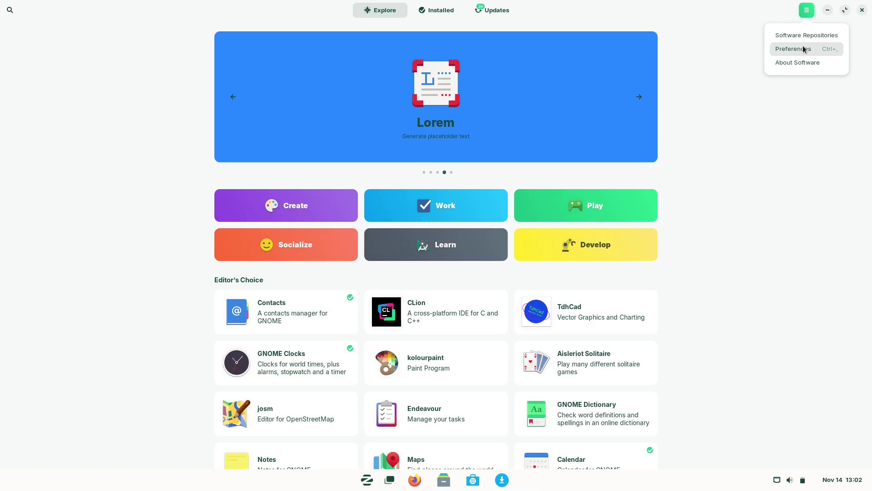
left_click(804, 49)
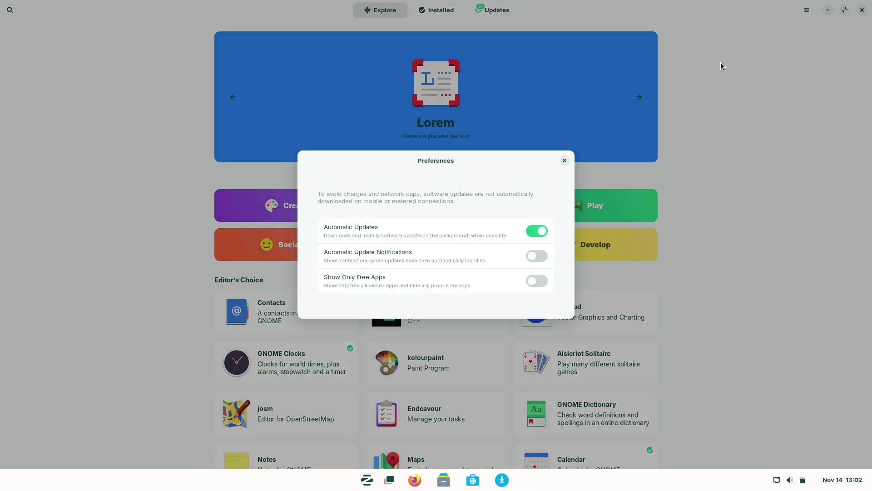
left_click(565, 160)
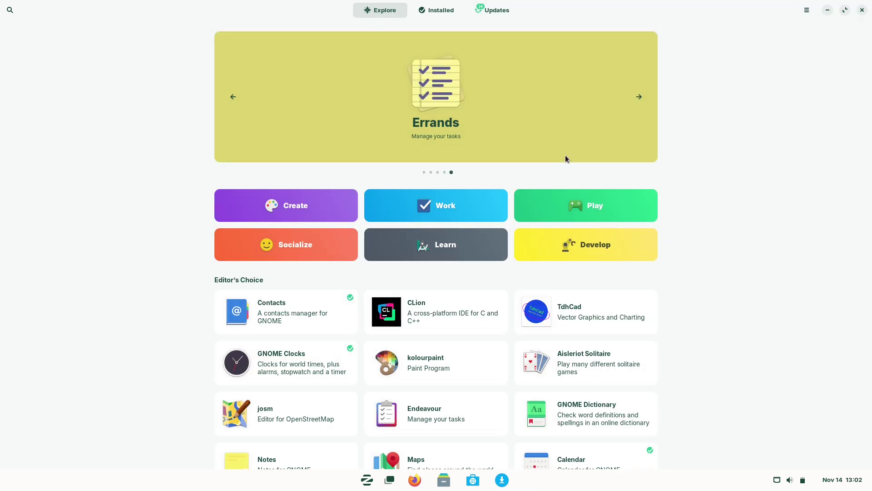
left_click(861, 11)
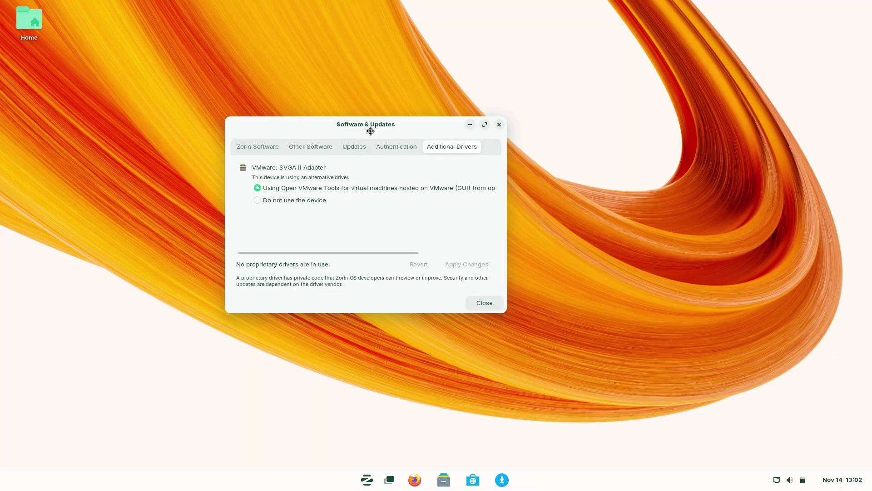
Step: Review each Software & Updates tab, from Zorin Software to Additional Drivers, then close the window
left_click_drag(370, 131, 523, 153)
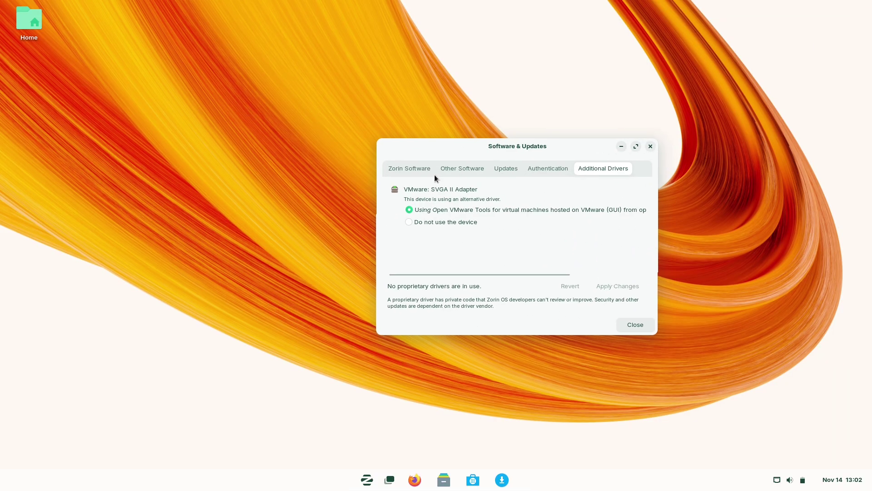
left_click(403, 171)
left_click(463, 168)
left_click(506, 168)
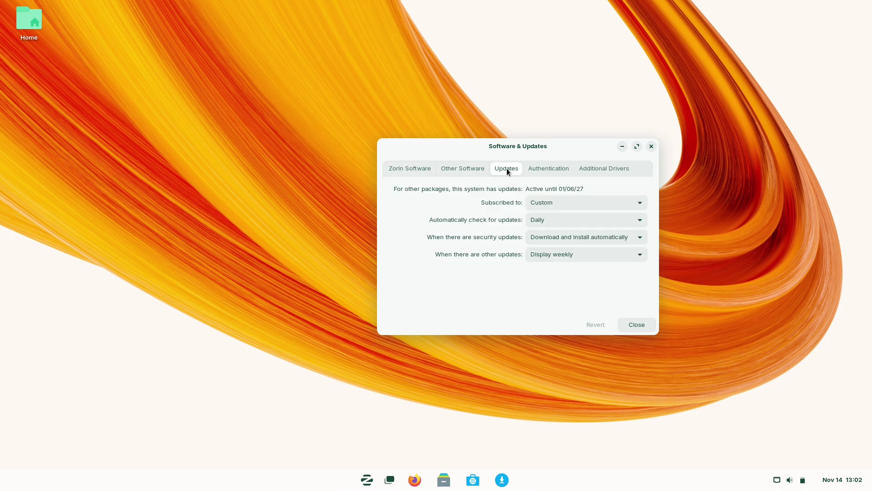
left_click(542, 170)
left_click(585, 168)
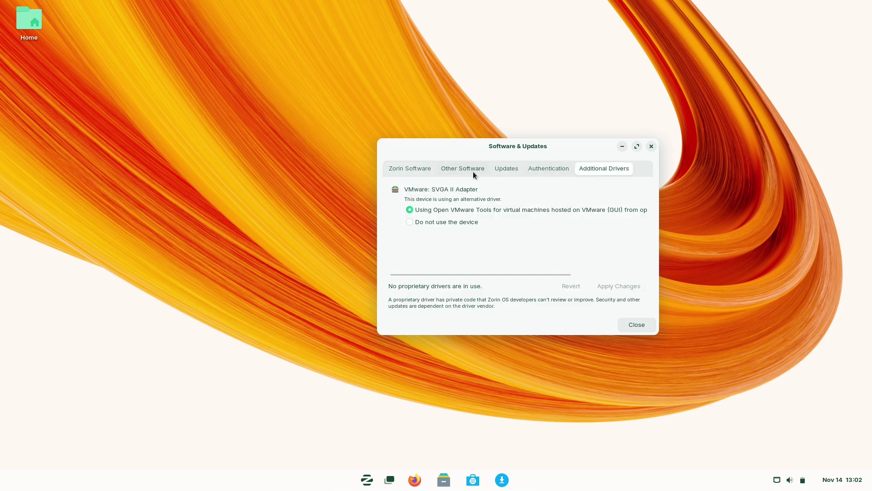
left_click(634, 325)
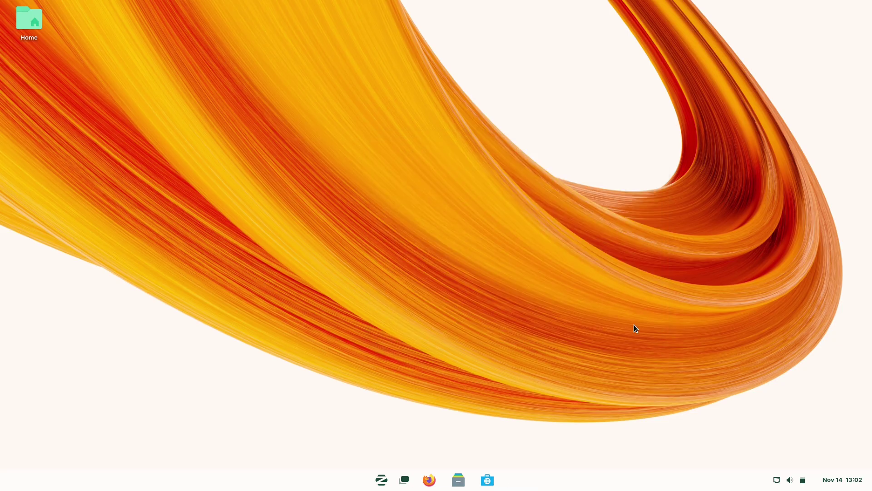
left_click(407, 476)
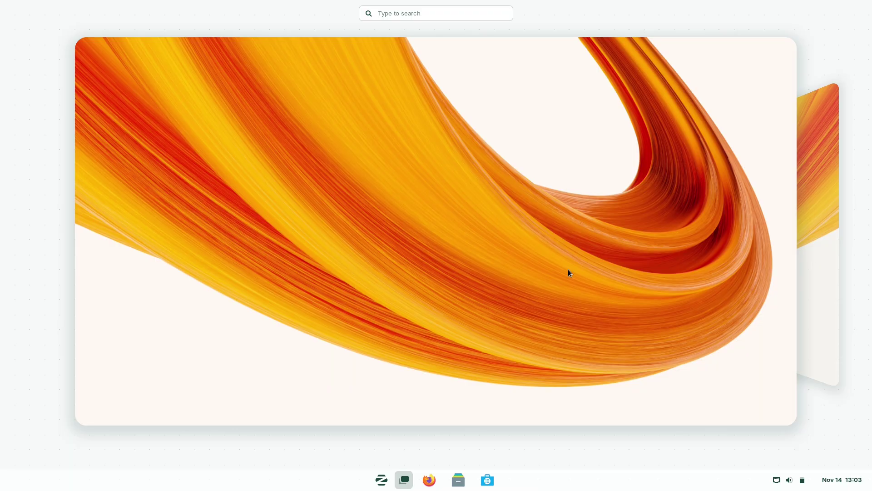
left_click(730, 248)
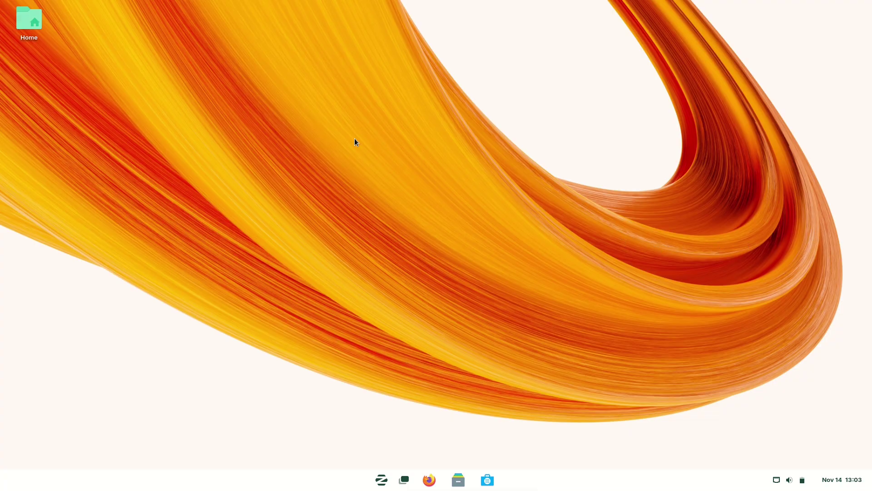
left_click(380, 475)
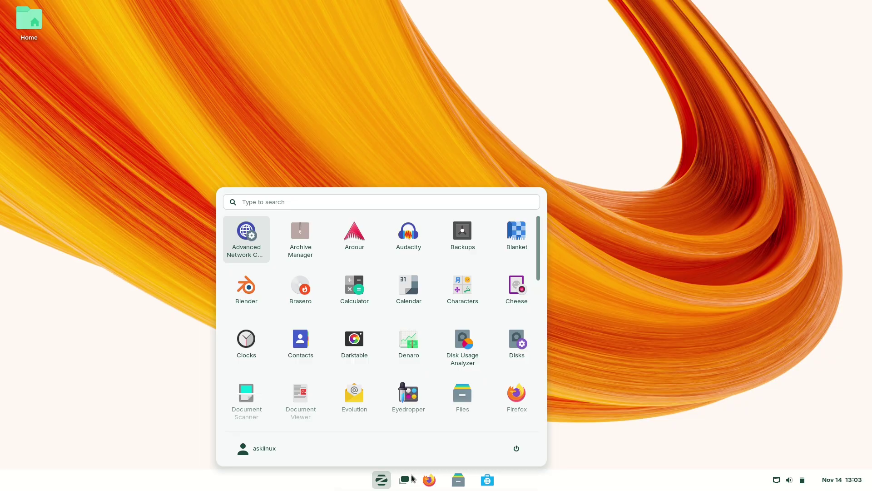
left_click(409, 477)
left_click(409, 478)
scroll(477, 282, "down", 1)
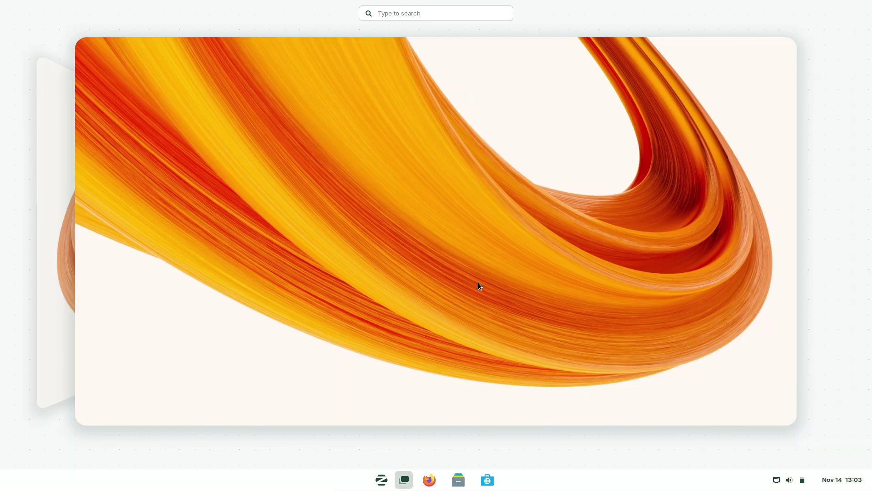
left_click(61, 248)
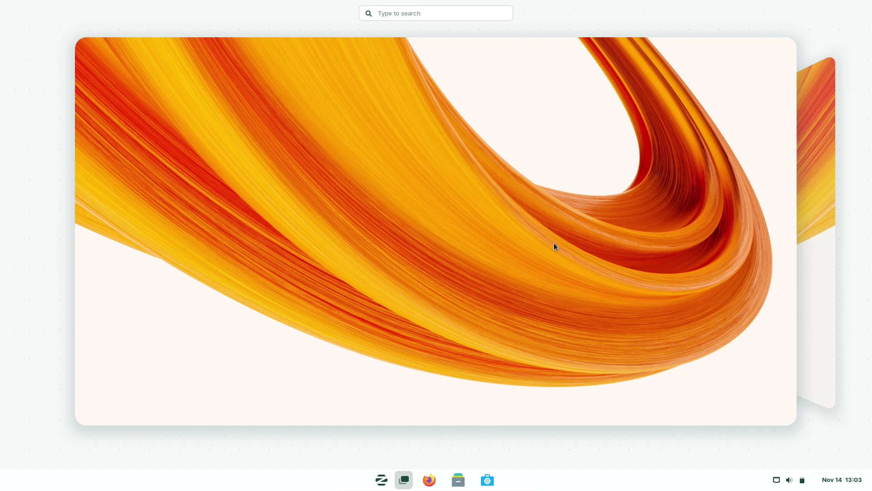
scroll(778, 203, "down", 1)
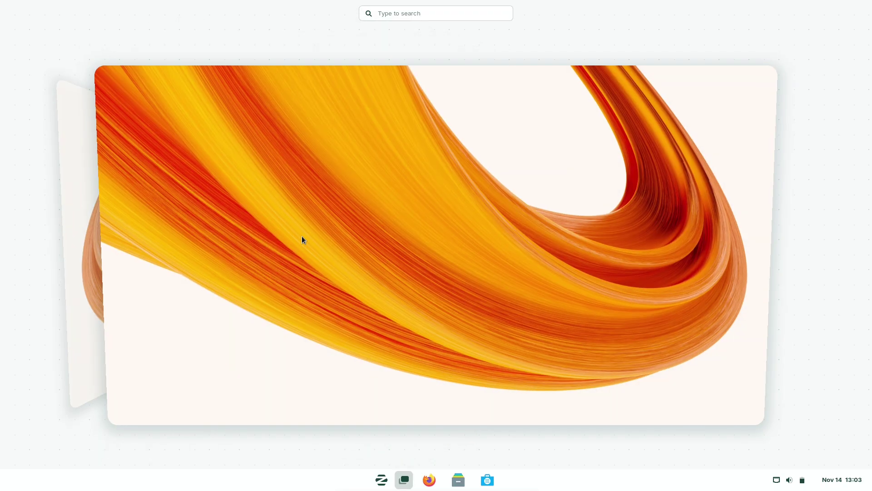
left_click(78, 273)
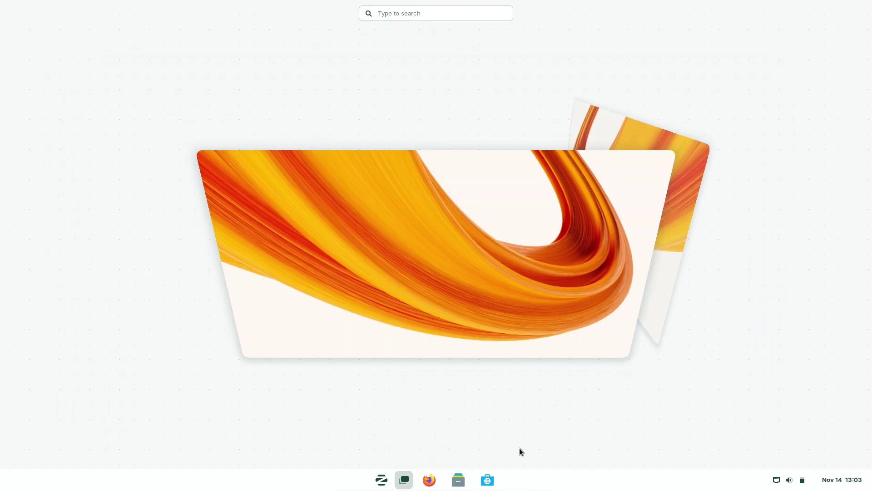
left_click_drag(606, 433, 325, 453)
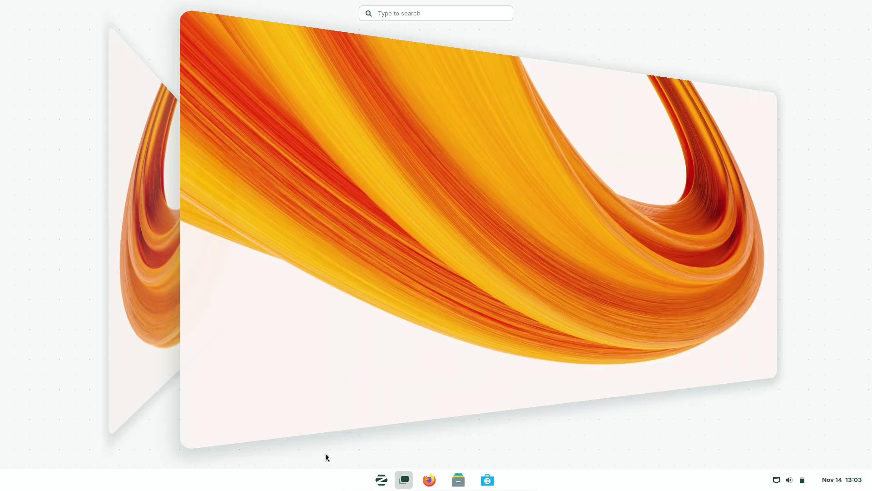
Step: Rotate the workspace cube to the workspace holding Firefox and close the Firefox window
left_click(428, 479)
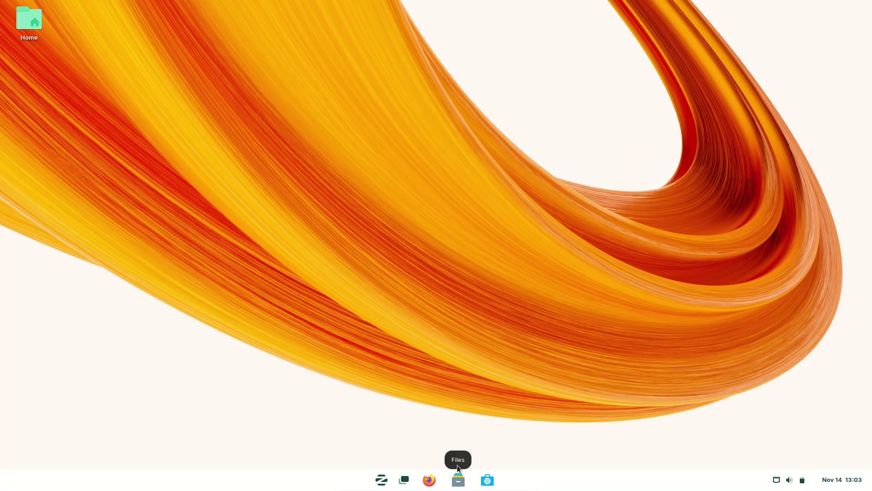
left_click(404, 480)
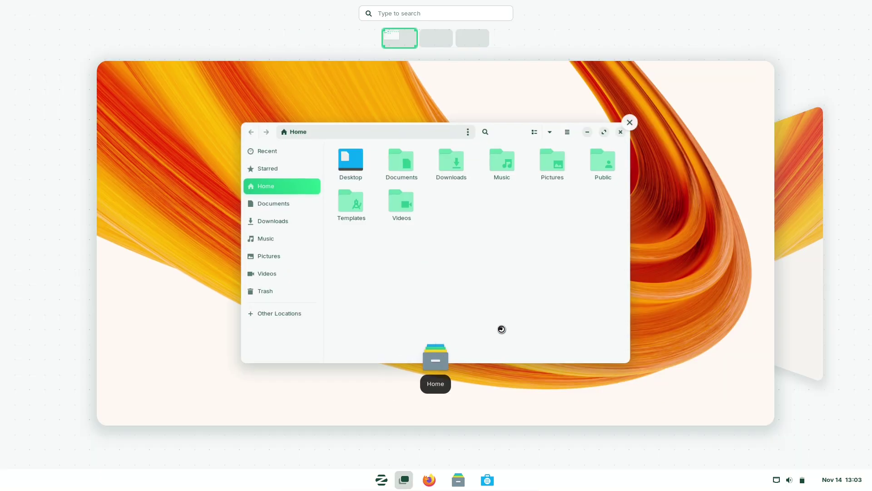
left_click_drag(668, 319, 381, 128)
left_click(541, 174)
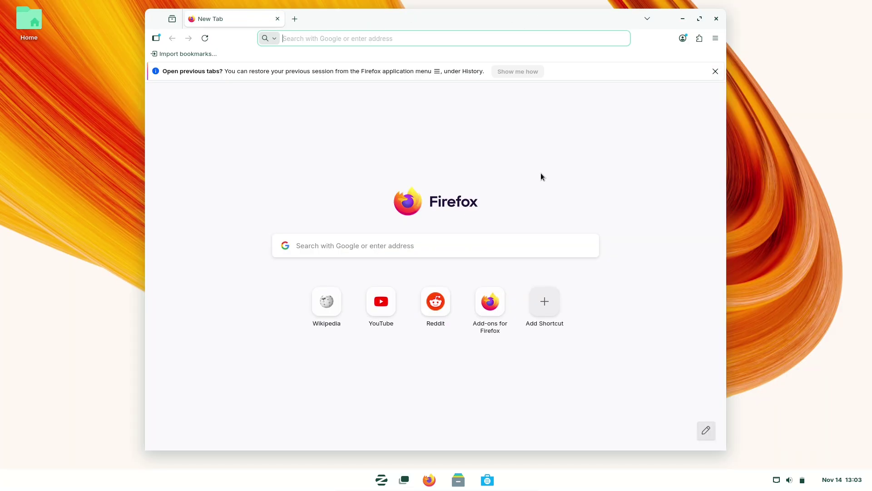
left_click(716, 19)
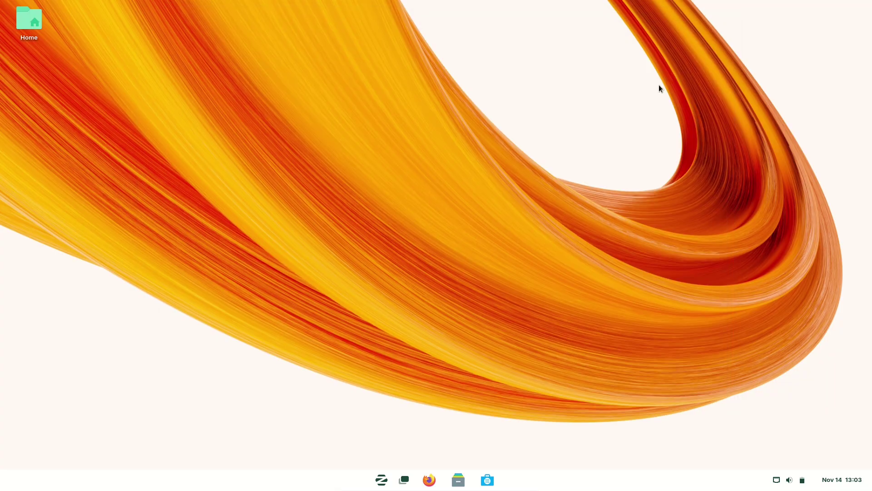
Step: Rotate the workspace cube to the Files window and return to the desktop with it
left_click(403, 479)
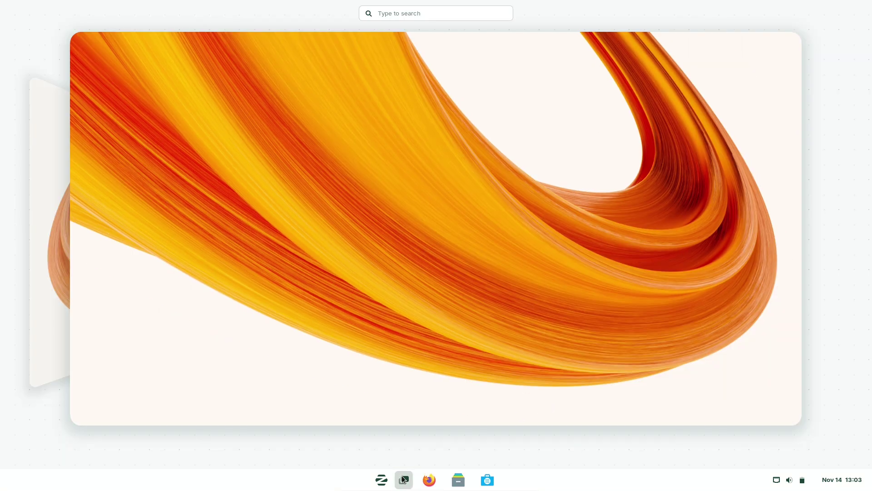
left_click_drag(312, 220, 628, 238)
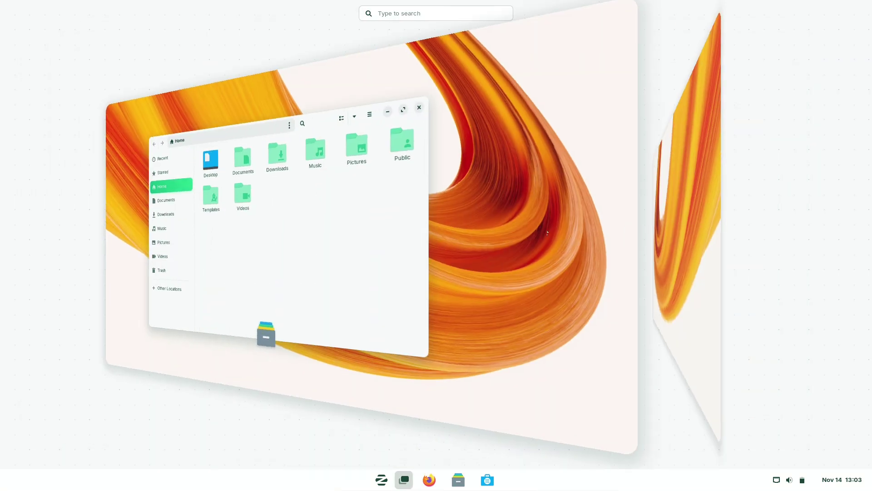
left_click(492, 227)
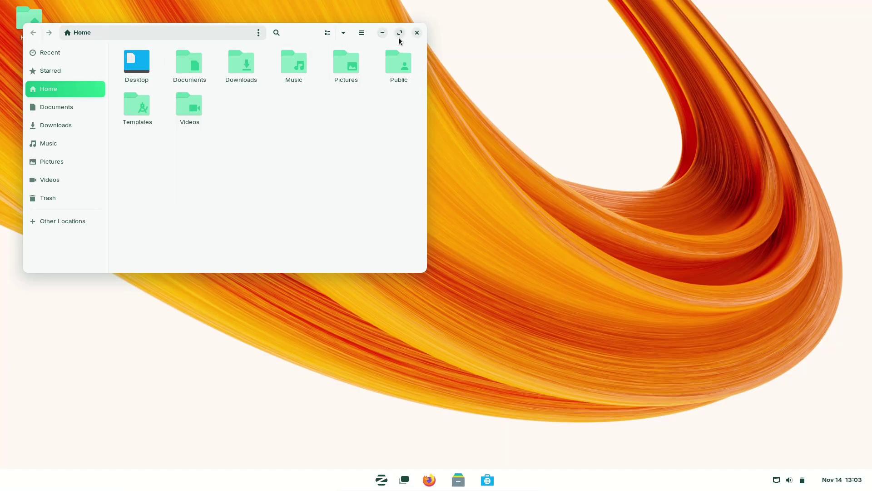
Step: View the About Files information from the Files menu, then close Files
left_click(362, 33)
left_click(312, 80)
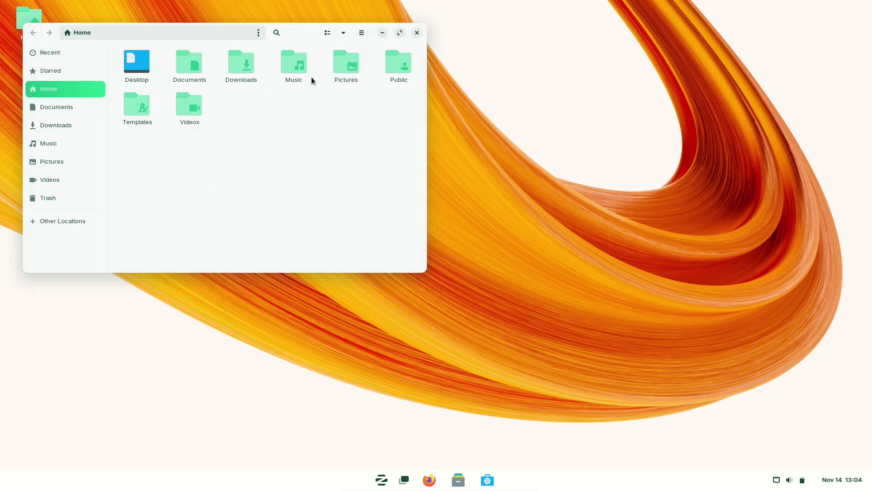
left_click(416, 32)
Step: Glance at the calendar, then choose Power Off from the quick settings power options
left_click(820, 478)
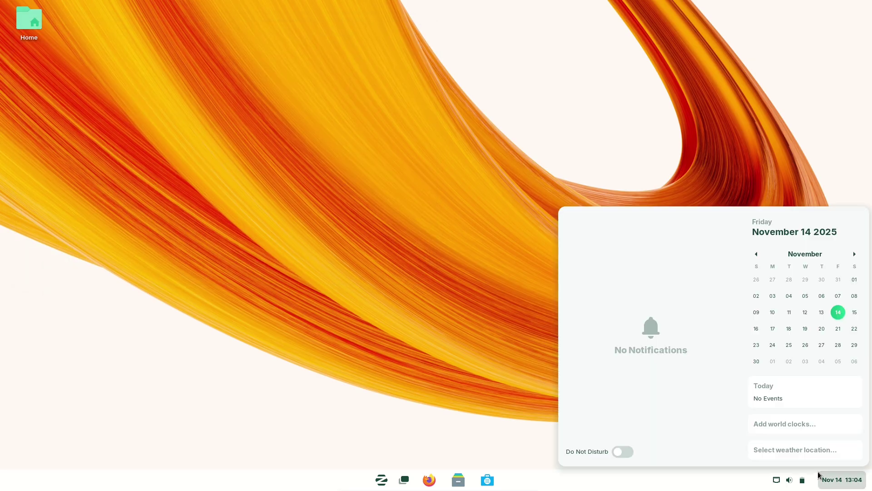
left_click(777, 479)
left_click(804, 485)
left_click(804, 486)
left_click(855, 382)
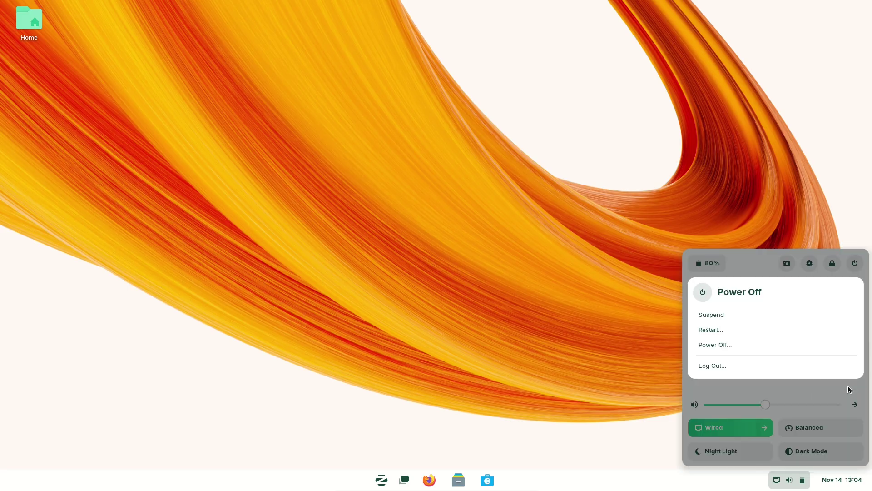
left_click(759, 347)
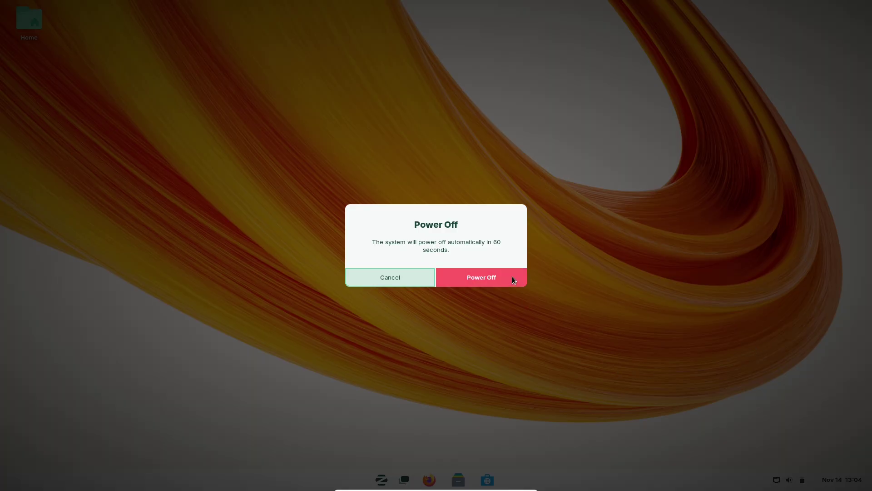